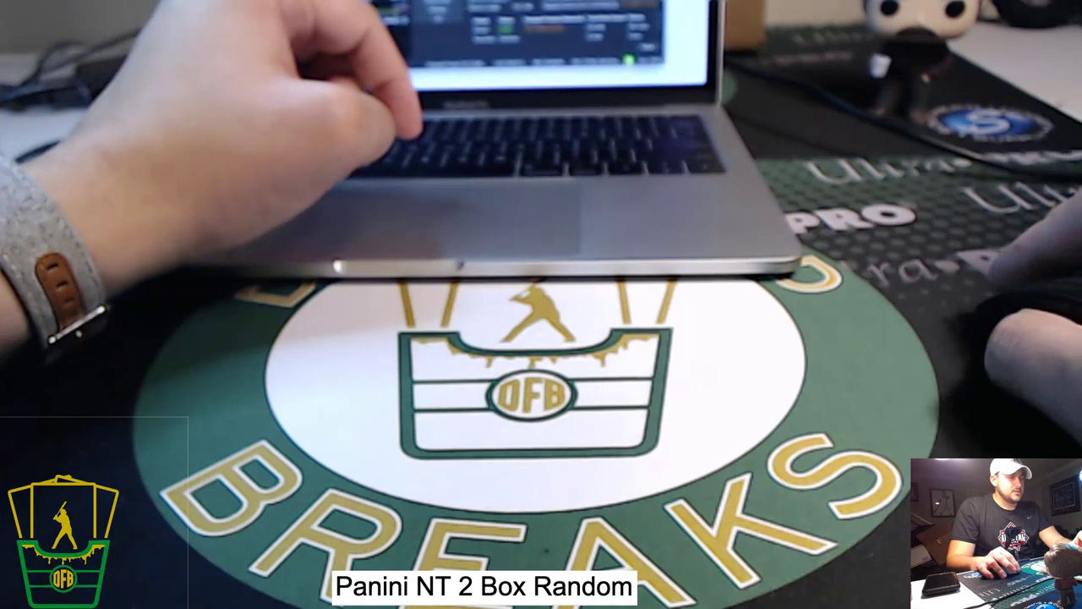
Step: Show the display capture on the stream and hide both video capture sources in the OBS scene
{"action": "left_click", "coordinate": [303, 459]}
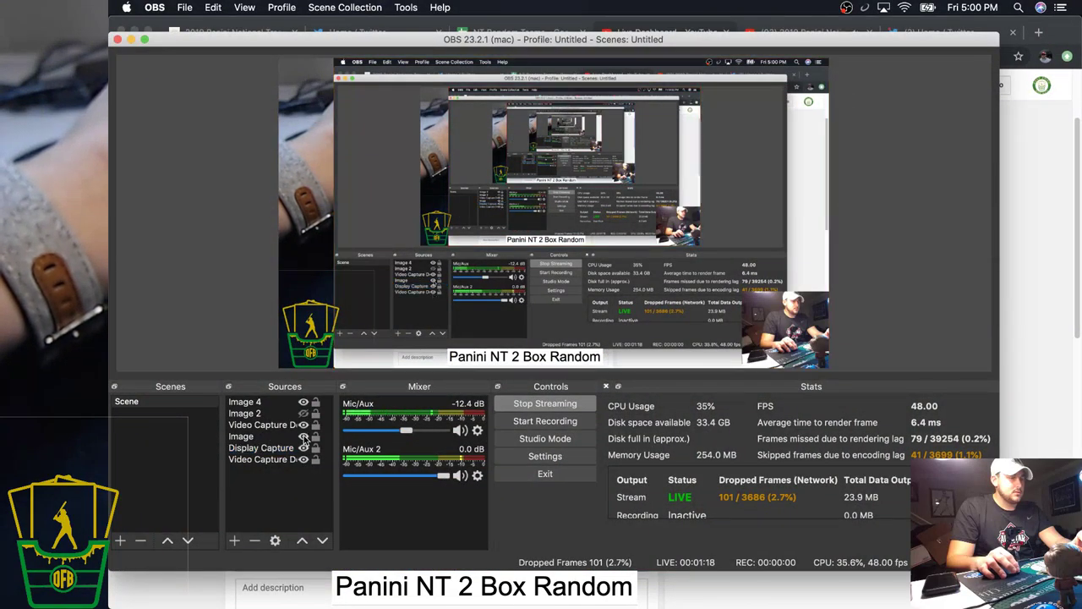
{"action": "left_click", "coordinate": [304, 425]}
{"action": "left_click", "coordinate": [303, 459]}
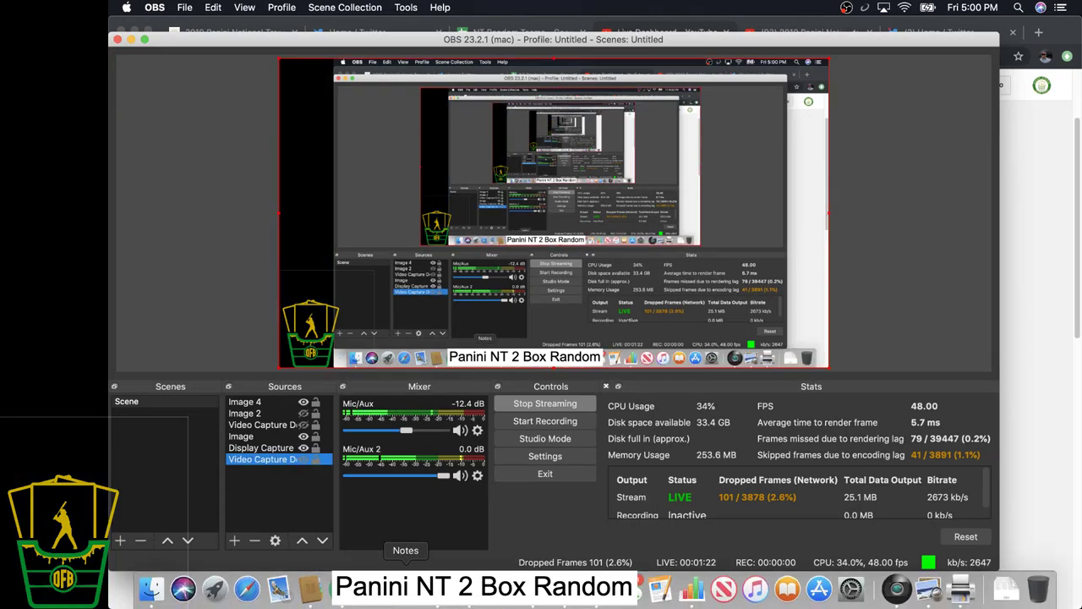
Step: Switch to Chrome and look over the team list in column A of the NT Random Teams spreadsheet
{"action": "left_click", "coordinate": [343, 590]}
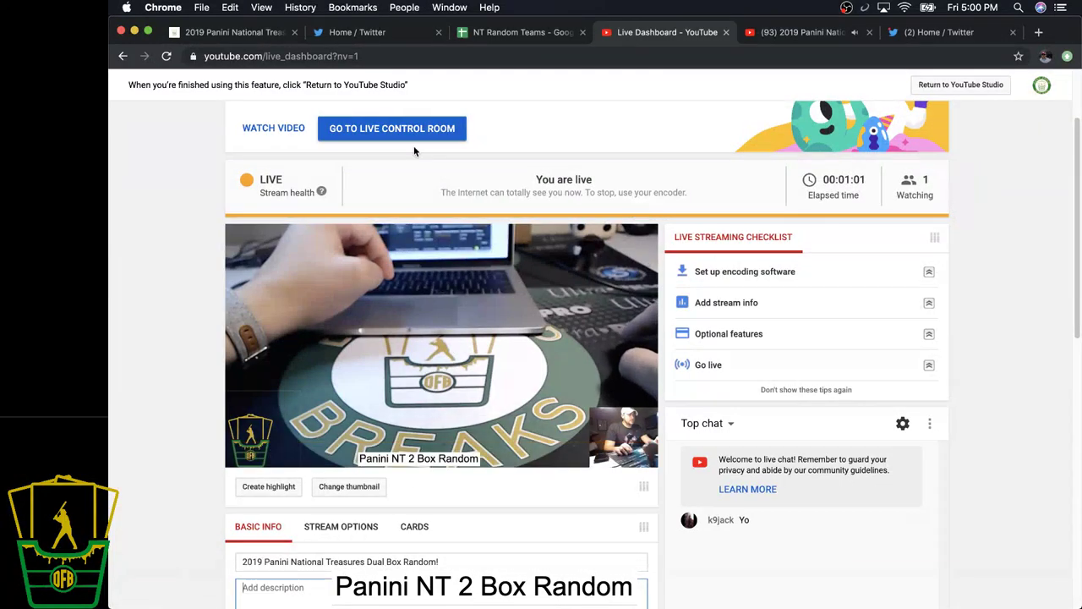
{"action": "left_click", "coordinate": [558, 39]}
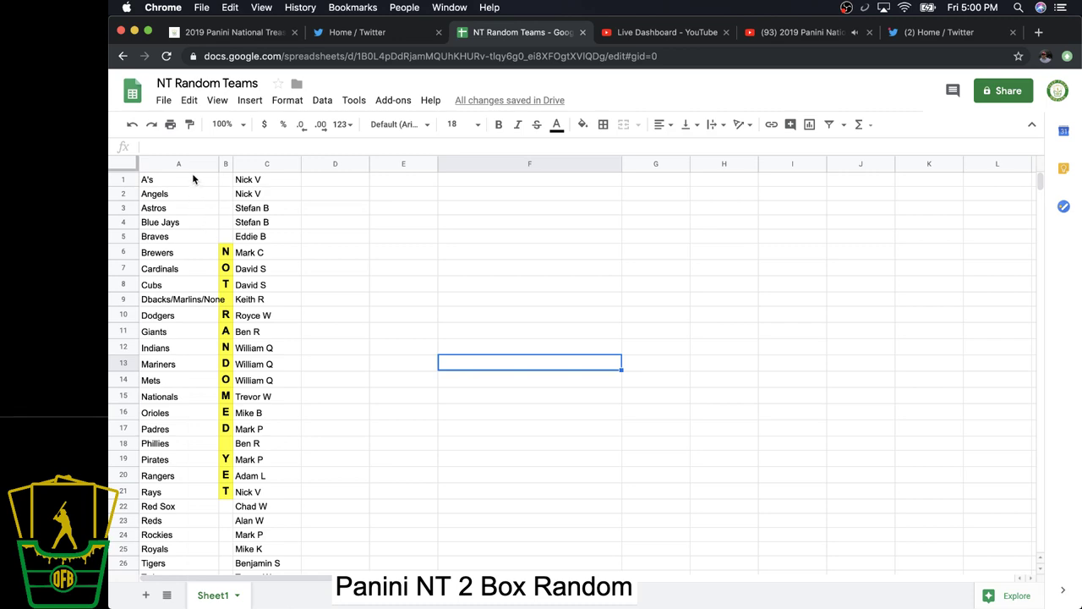
{"action": "left_click_drag", "start_coordinate": [194, 179], "coordinate": [185, 503]}
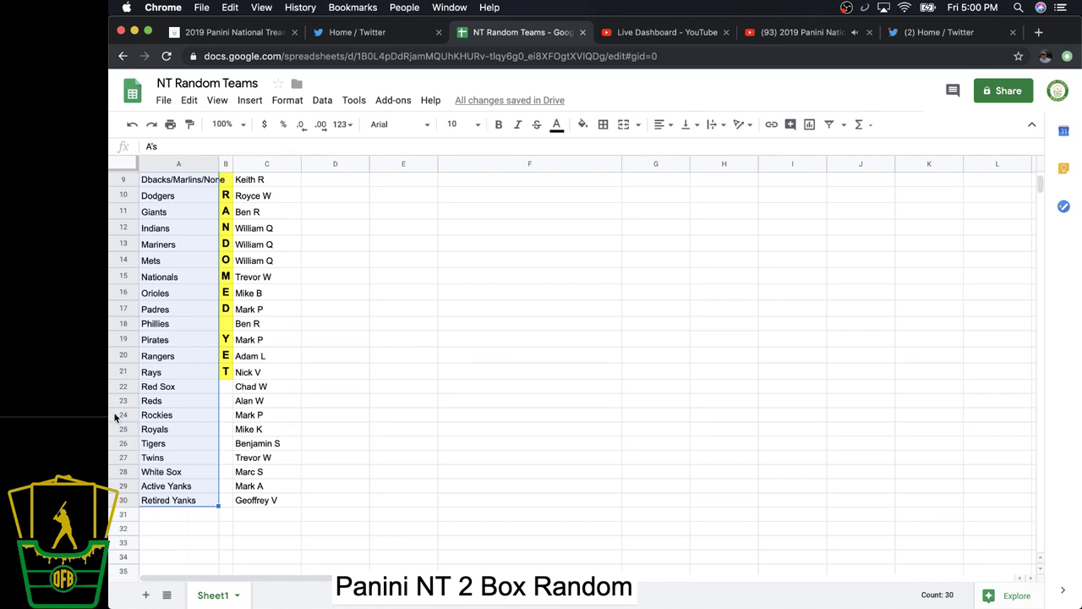
{"action": "left_click", "coordinate": [195, 184]}
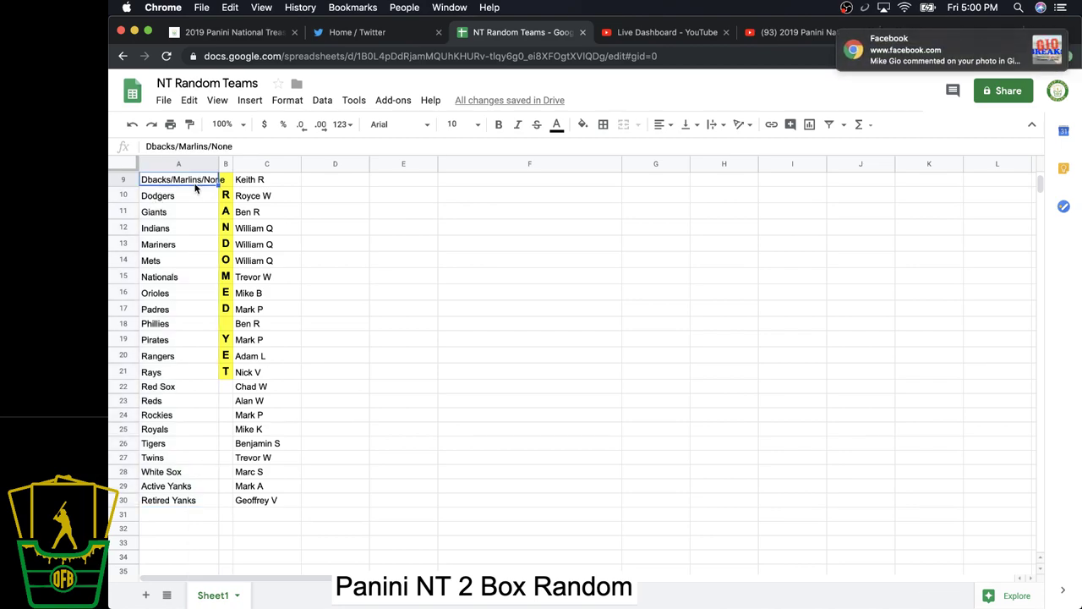
{"action": "key", "text": "F11"}
{"action": "key", "text": "F11"}
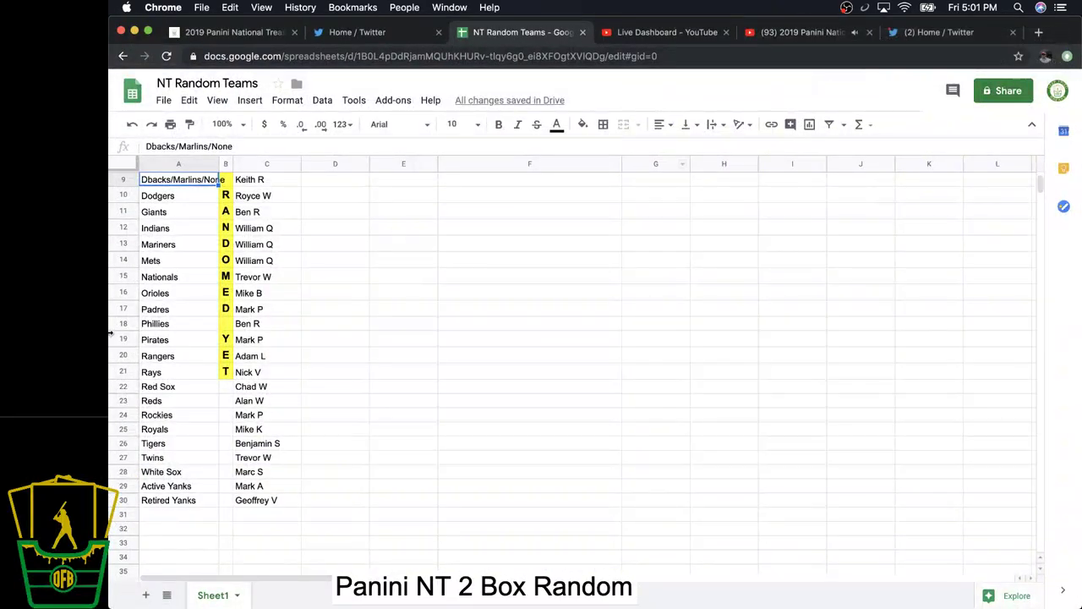
{"action": "scroll", "coordinate": [144, 249], "scroll_direction": "up", "scroll_amount": 1}
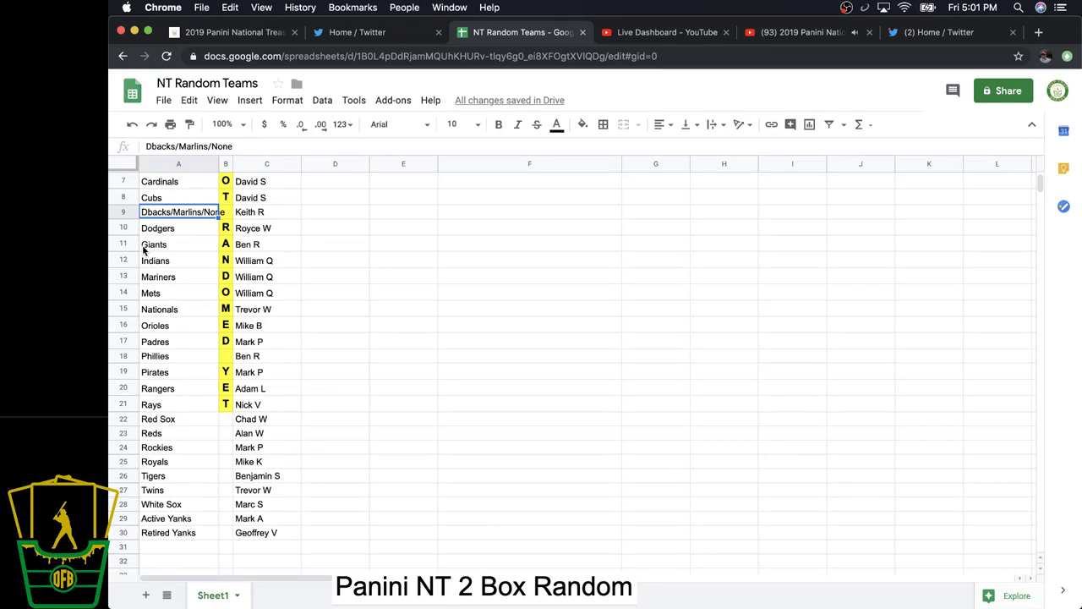
Step: Open the 2019 National Treasures baseball page on groupbreakchecklists.com in a new tab
{"action": "key", "text": "super+t"}
{"action": "type", "text": "gr"}
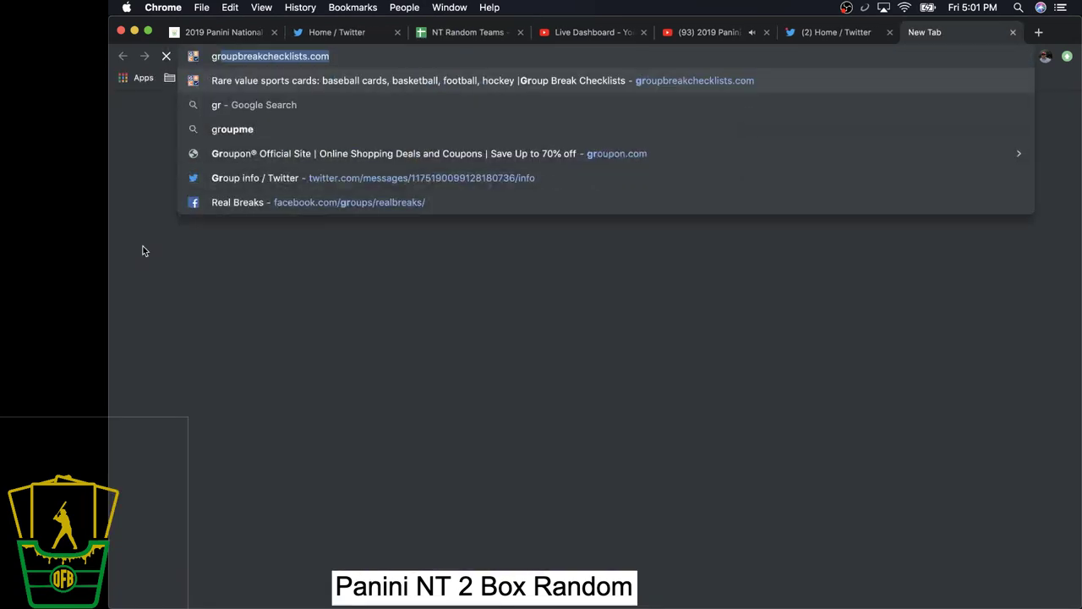
{"action": "key", "text": "Return"}
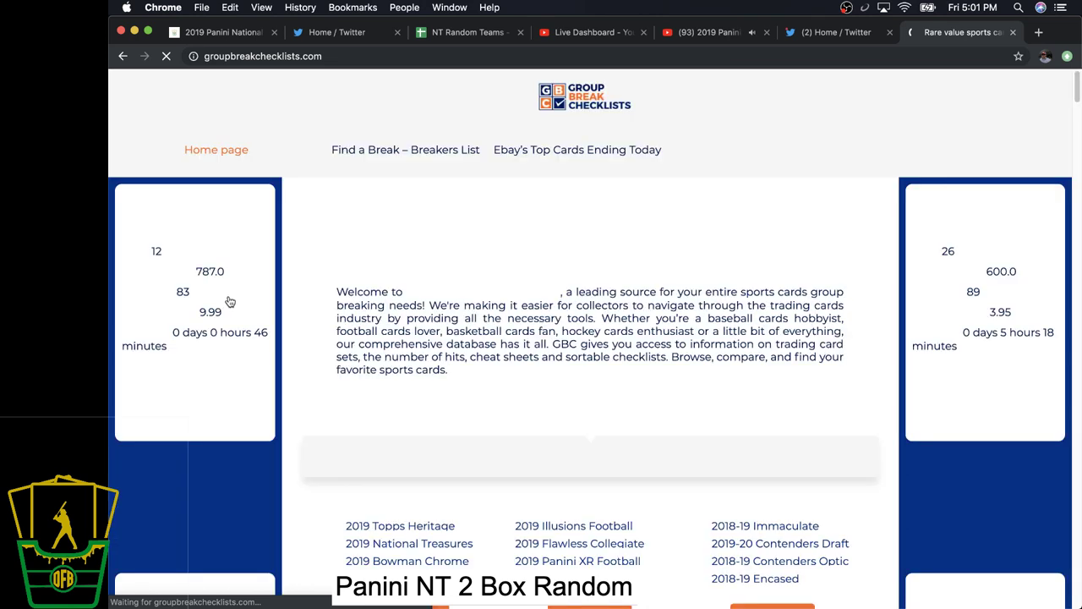
{"action": "left_click", "coordinate": [380, 547]}
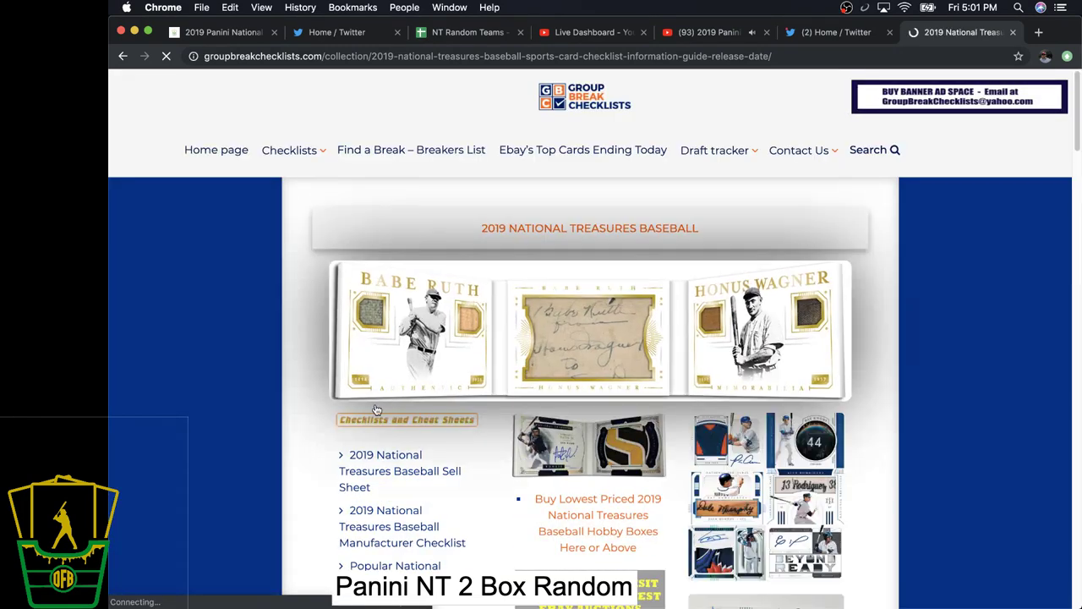
Step: View the group break team checklist for 2019 National Treasures Baseball and look through its first pages
{"action": "scroll", "coordinate": [499, 338], "scroll_direction": "down", "scroll_amount": 3}
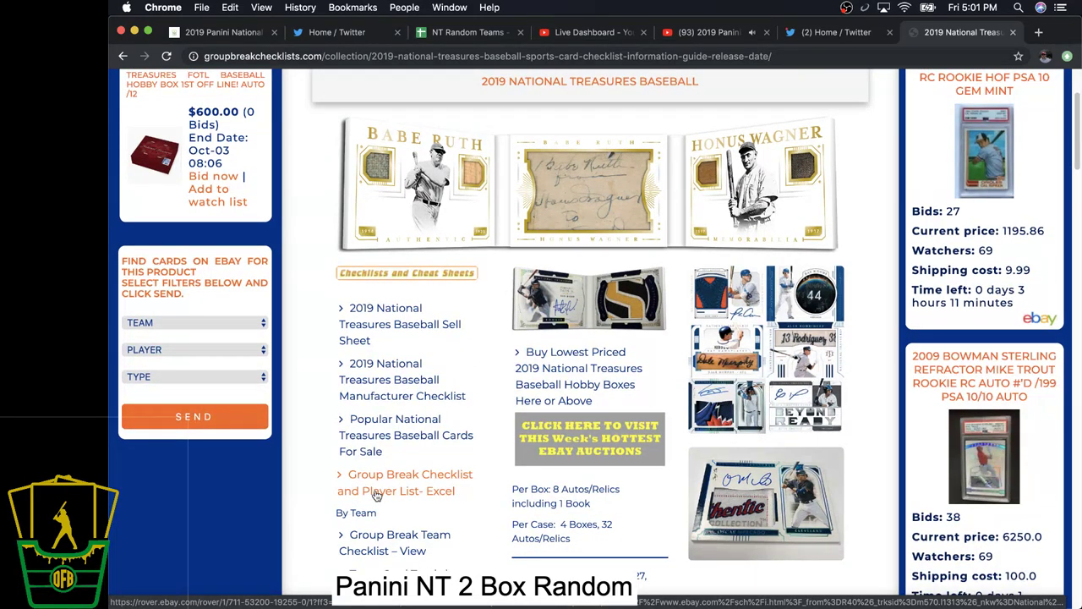
{"action": "left_click", "coordinate": [392, 546]}
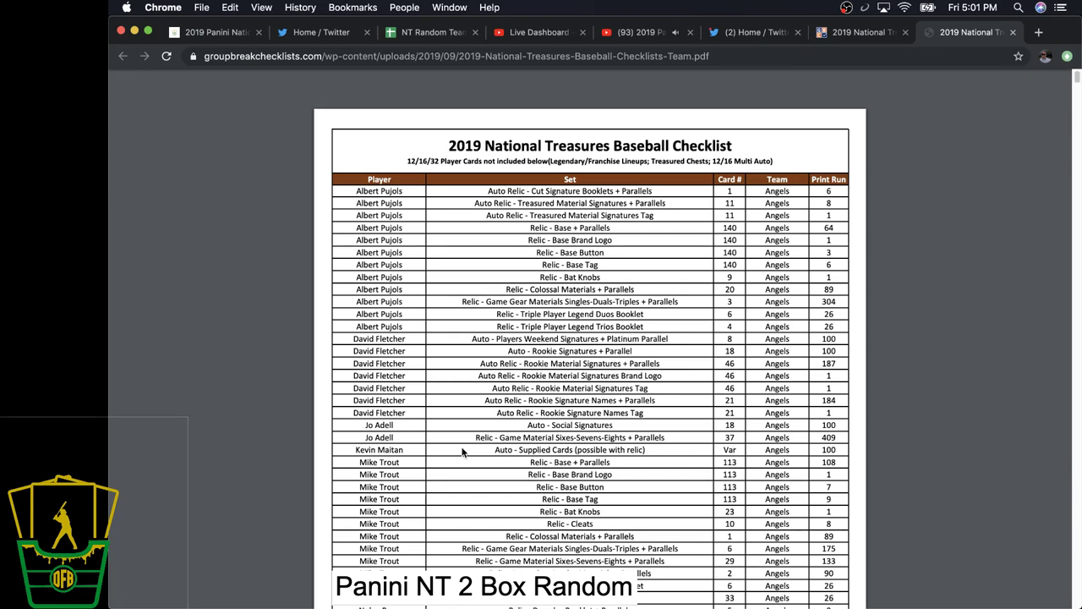
{"action": "scroll", "coordinate": [516, 415], "scroll_direction": "down", "scroll_amount": 10}
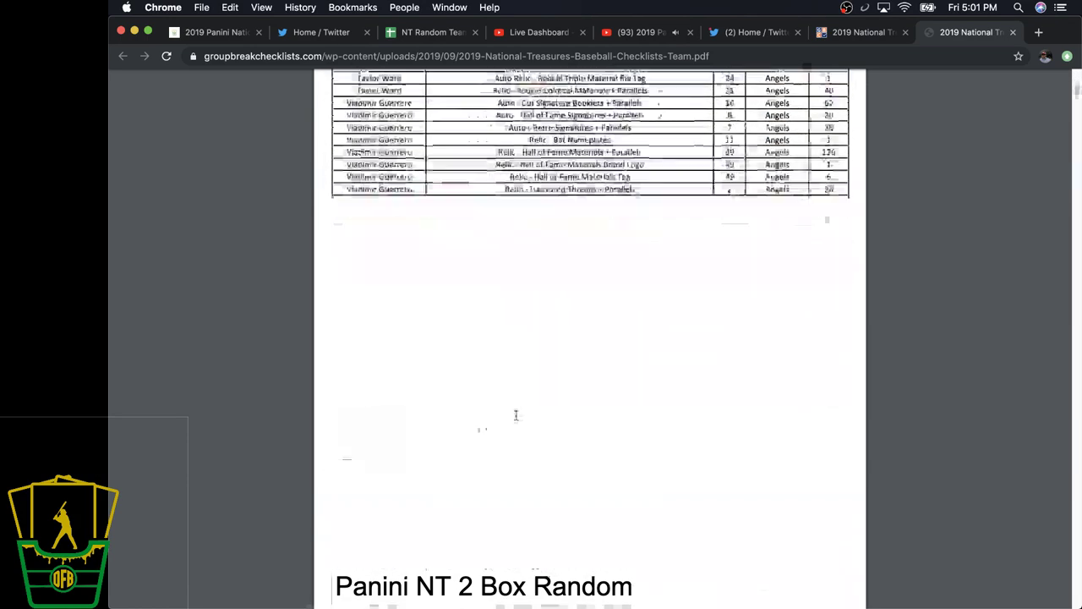
{"action": "scroll", "coordinate": [516, 414], "scroll_direction": "down", "scroll_amount": 15}
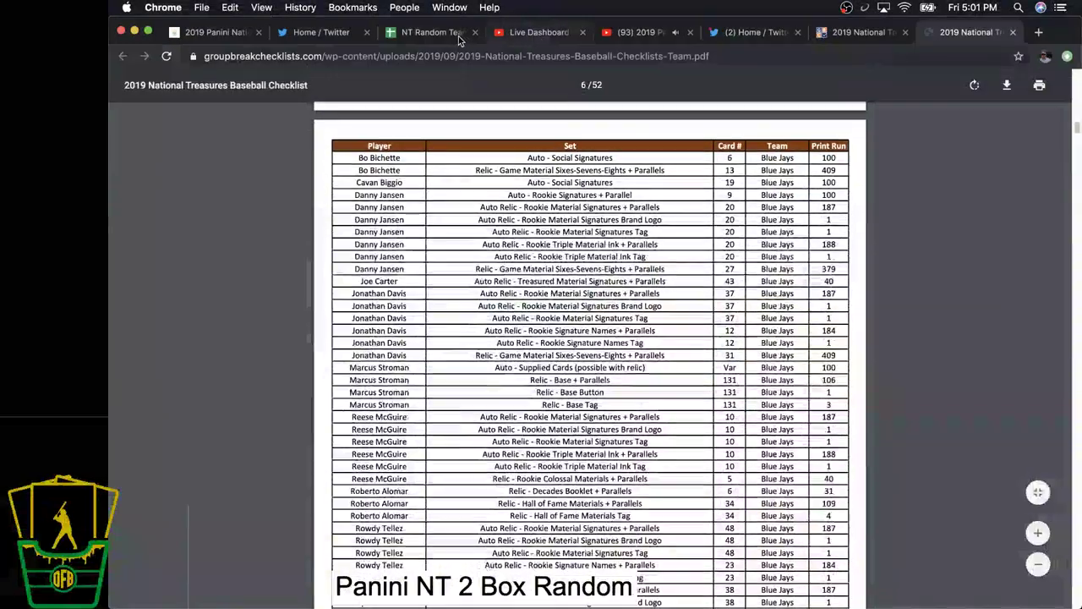
Step: Return to the NT Random Teams sheet and copy the whole team list from A's to Retired Yanks
{"action": "left_click", "coordinate": [459, 37]}
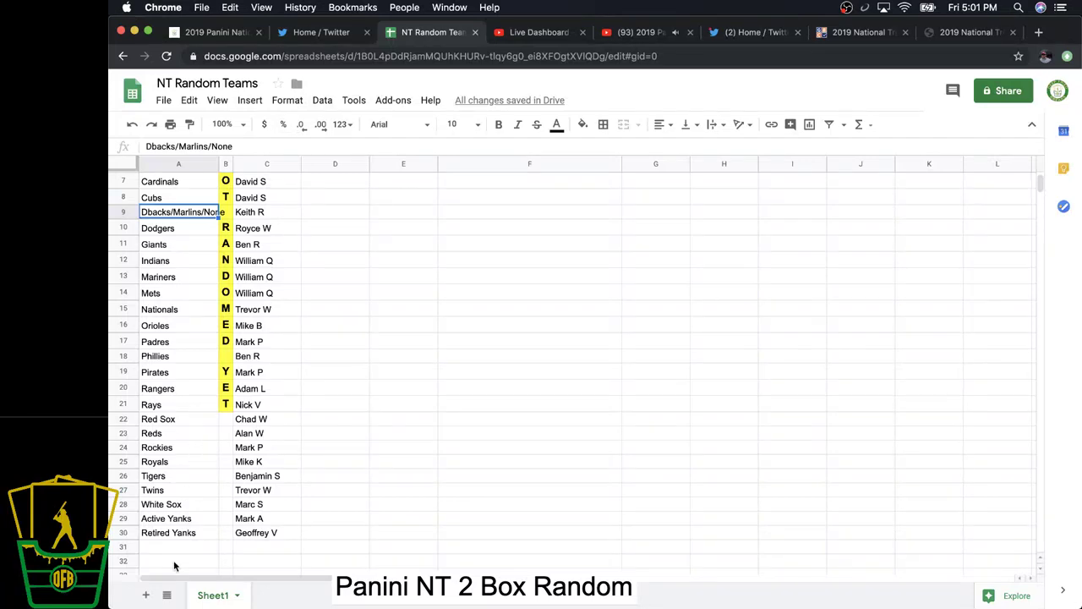
{"action": "left_click", "coordinate": [176, 532]}
{"action": "scroll", "coordinate": [173, 175], "scroll_direction": "up", "scroll_amount": 3}
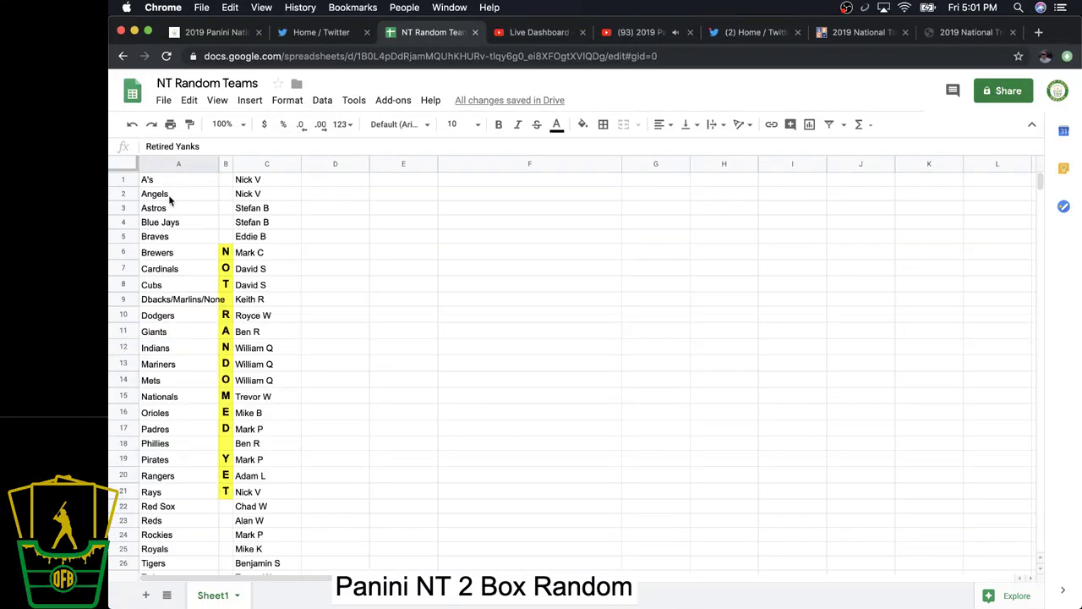
{"action": "left_click", "coordinate": [179, 181], "text": "shift"}
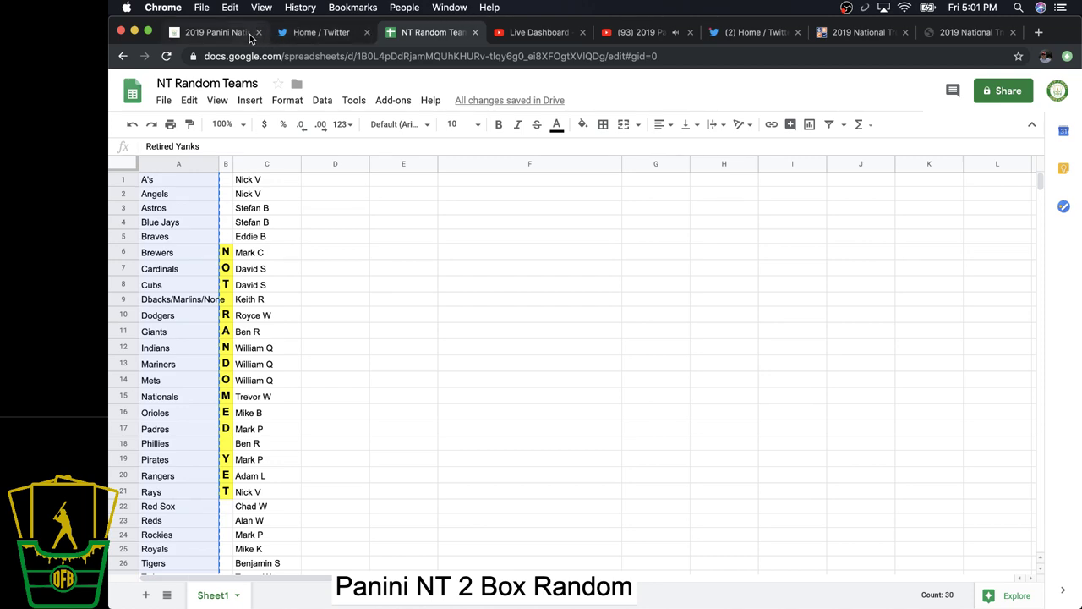
Step: Open random.org in a new tab and start a new giveaway in the Multi-Round Giveaway Service
{"action": "key", "text": "super+t"}
{"action": "type", "text": "r"}
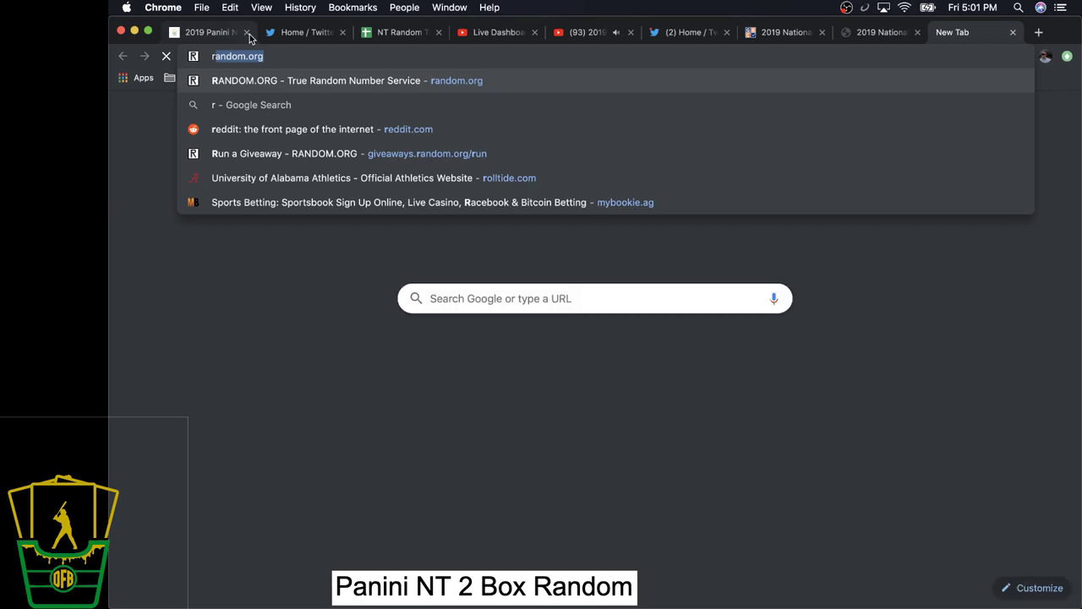
{"action": "type", "text": "a"}
{"action": "key", "text": "Return"}
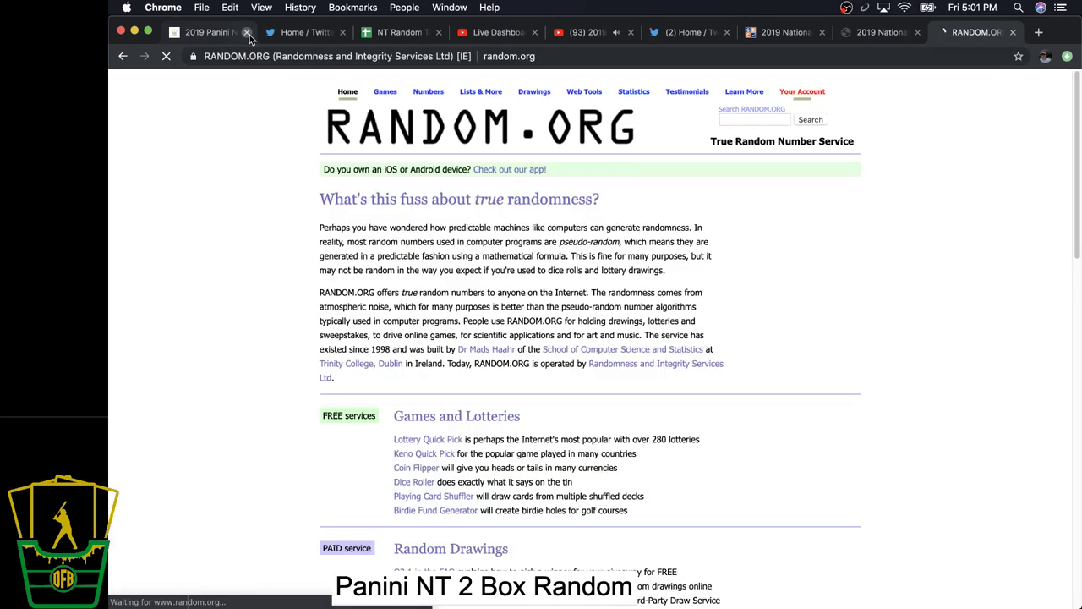
{"action": "mouse_move", "coordinate": [814, 94]}
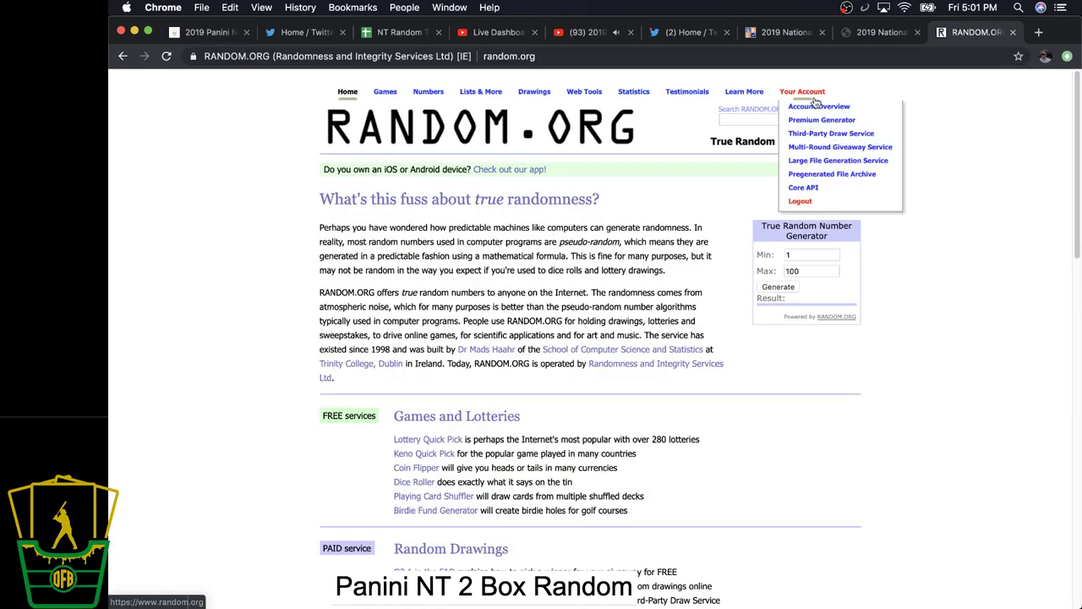
{"action": "left_click", "coordinate": [824, 150]}
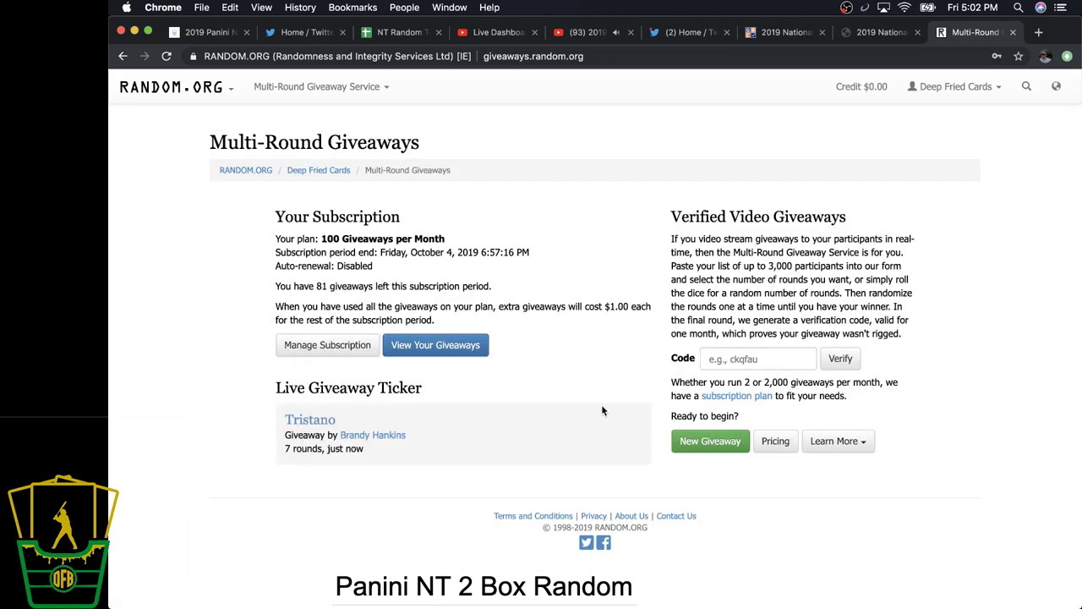
{"action": "left_click", "coordinate": [741, 452]}
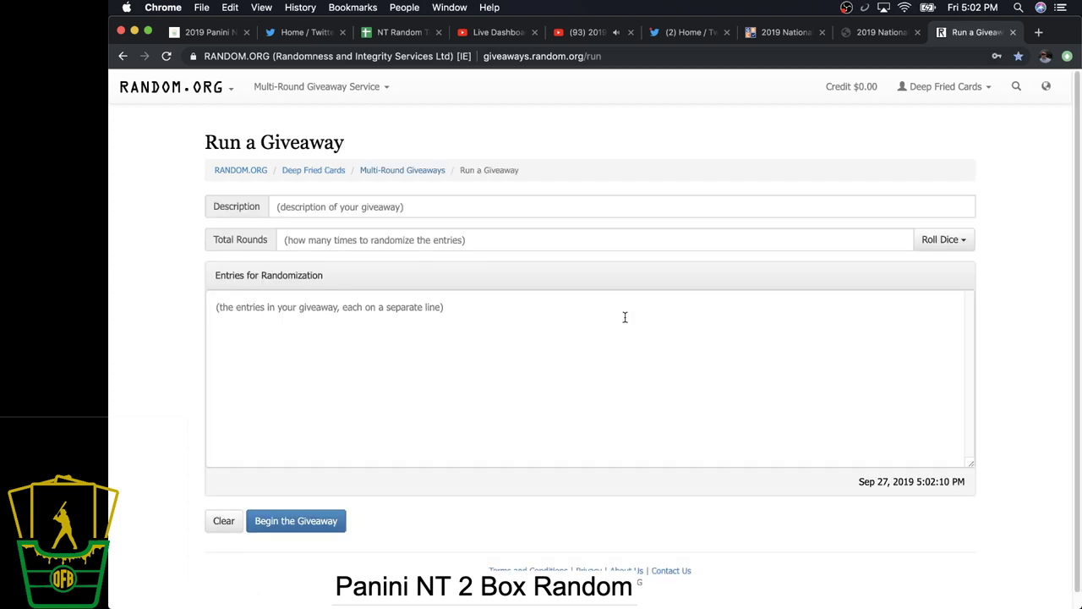
Step: Enter "NT Teams" as the giveaway description
{"action": "left_click", "coordinate": [439, 214]}
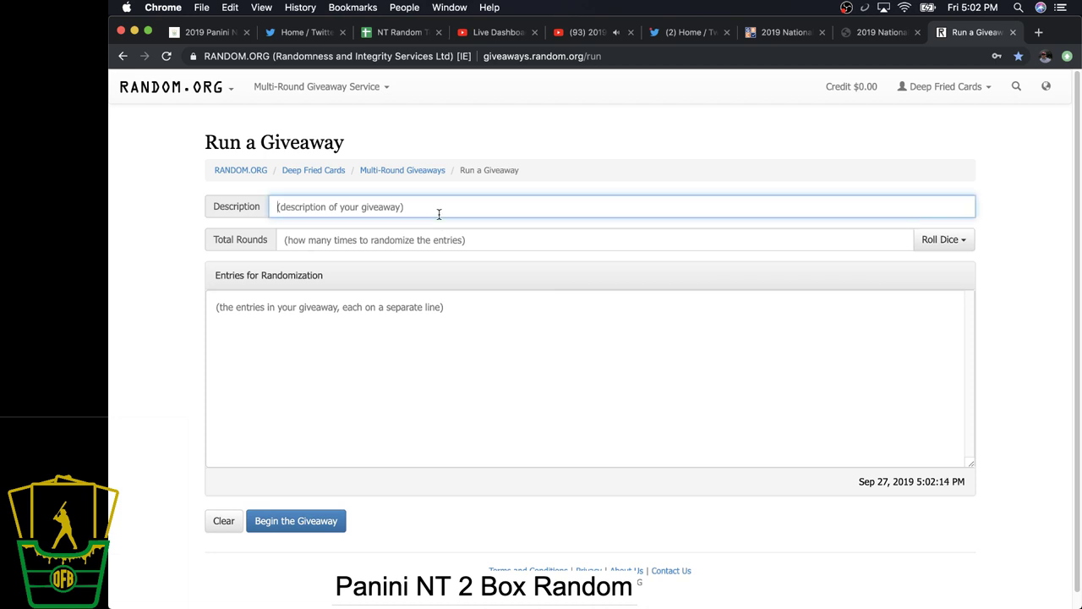
{"action": "type", "text": "NT Team"}
{"action": "key", "text": "Tab"}
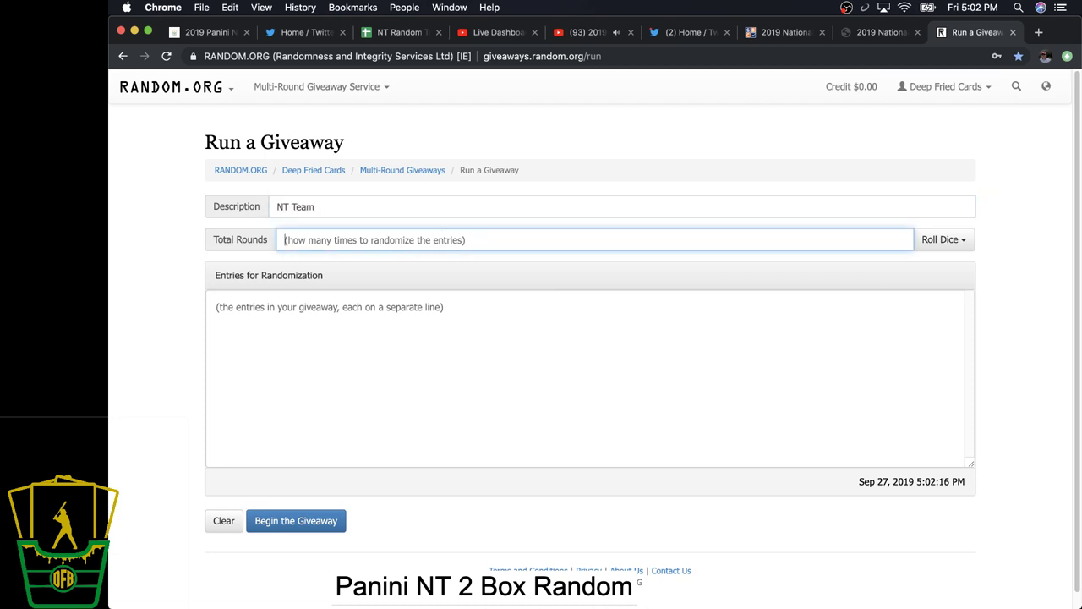
{"action": "key", "text": "shift+Tab"}
{"action": "key", "text": "Right"}
{"action": "key", "text": "Tab"}
{"action": "key", "text": "Tab"}
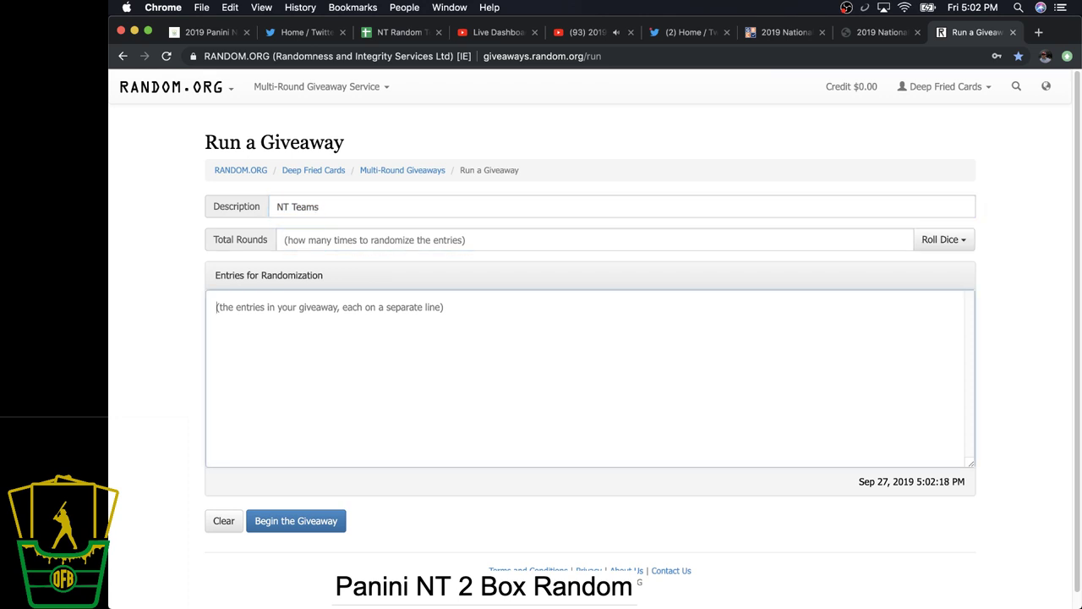
Step: Paste the copied team list into the entries for randomization and check it from A's to Retired Yanks
{"action": "key", "text": "super+v"}
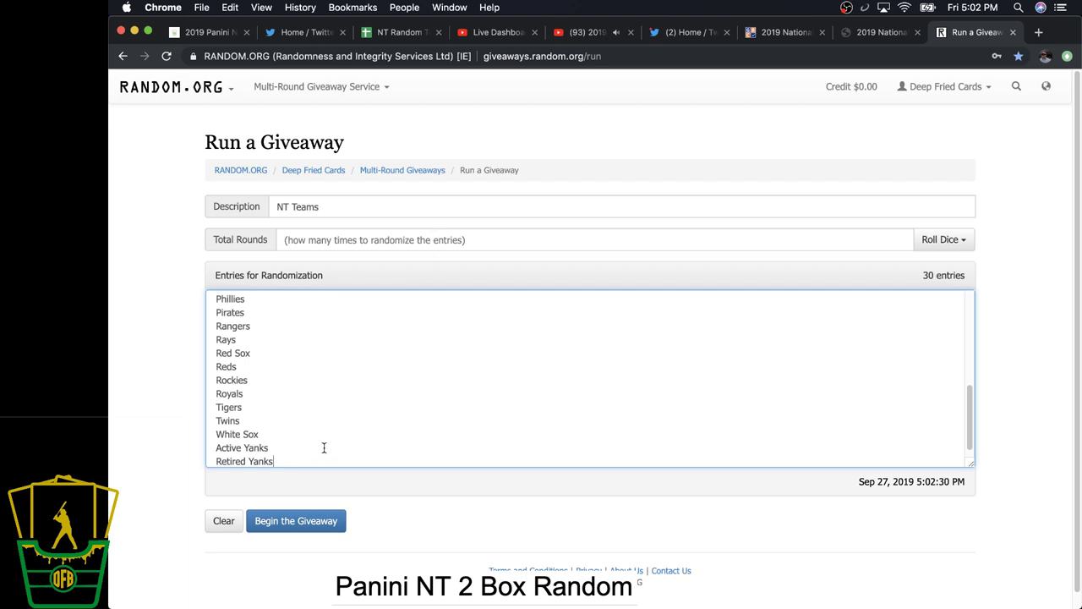
{"action": "scroll", "coordinate": [324, 448], "scroll_direction": "up", "scroll_amount": 10}
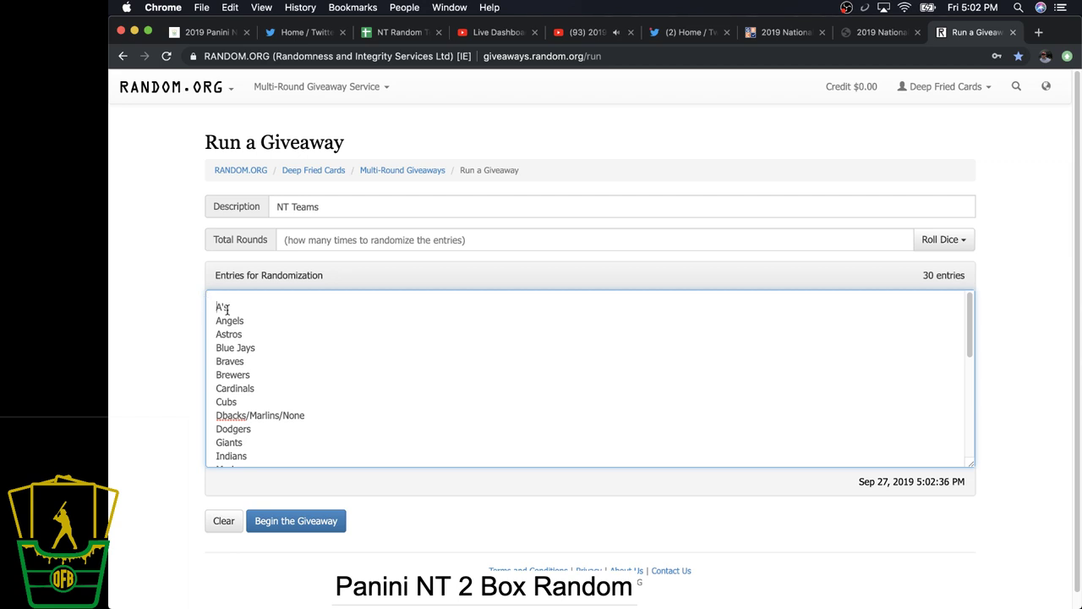
{"action": "scroll", "coordinate": [449, 333], "scroll_direction": "down", "scroll_amount": 1}
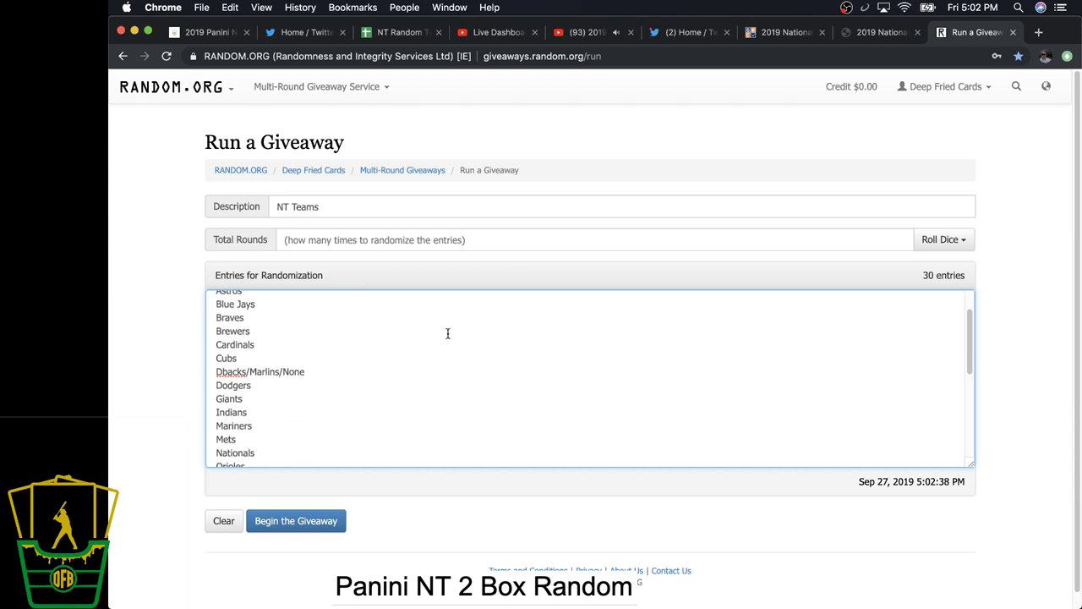
{"action": "scroll", "coordinate": [377, 356], "scroll_direction": "down", "scroll_amount": 5}
{"action": "scroll", "coordinate": [377, 356], "scroll_direction": "up", "scroll_amount": 10}
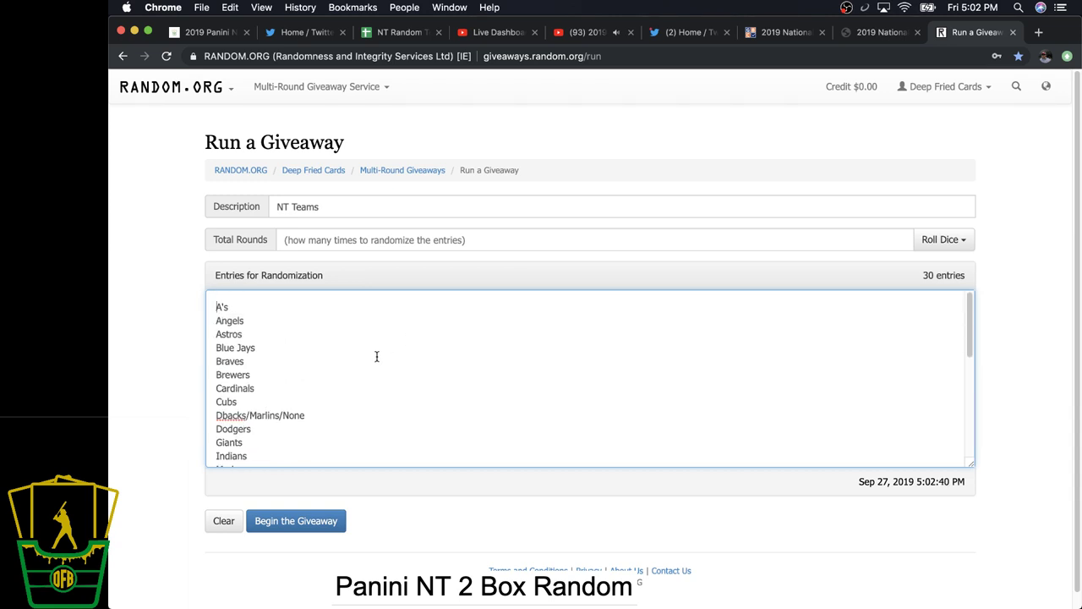
{"action": "scroll", "coordinate": [377, 356], "scroll_direction": "down", "scroll_amount": 10}
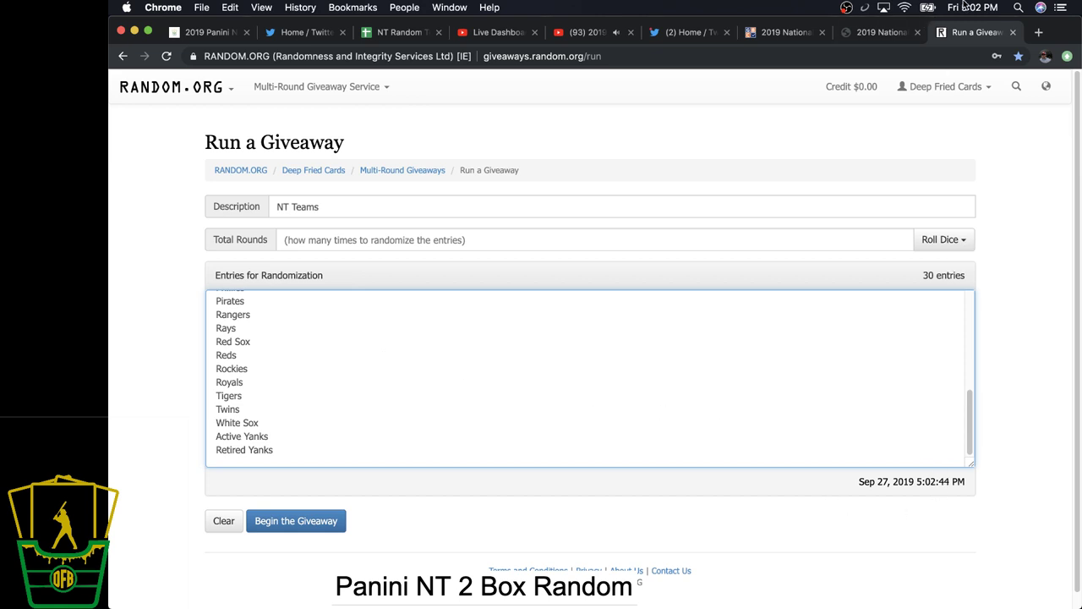
Step: Roll 2d6 to set the total rounds for the NT Teams giveaway and accept the result
{"action": "left_click", "coordinate": [930, 244]}
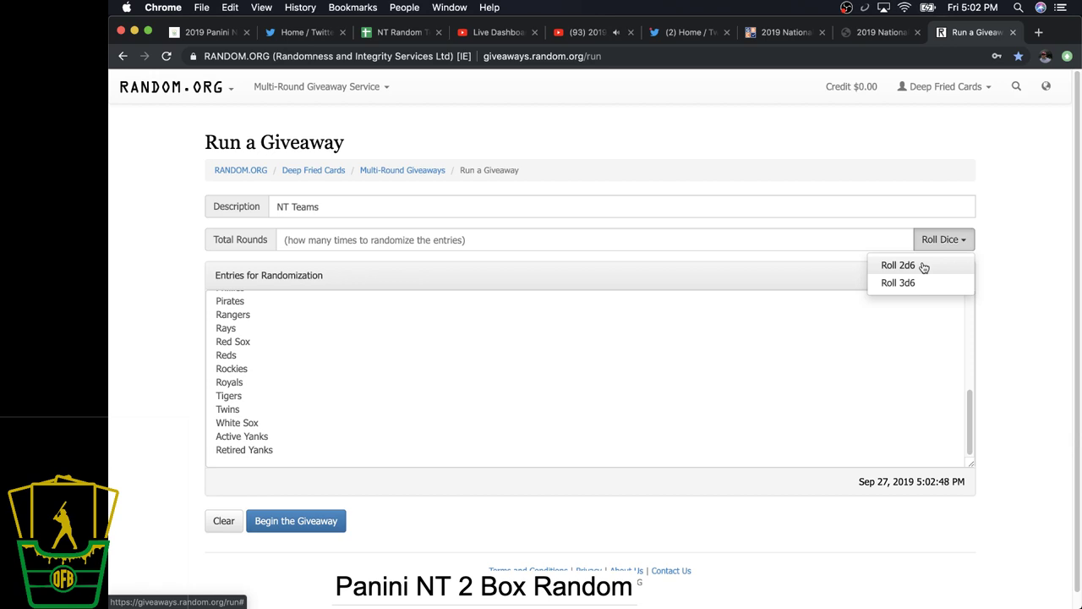
{"action": "left_click", "coordinate": [924, 267]}
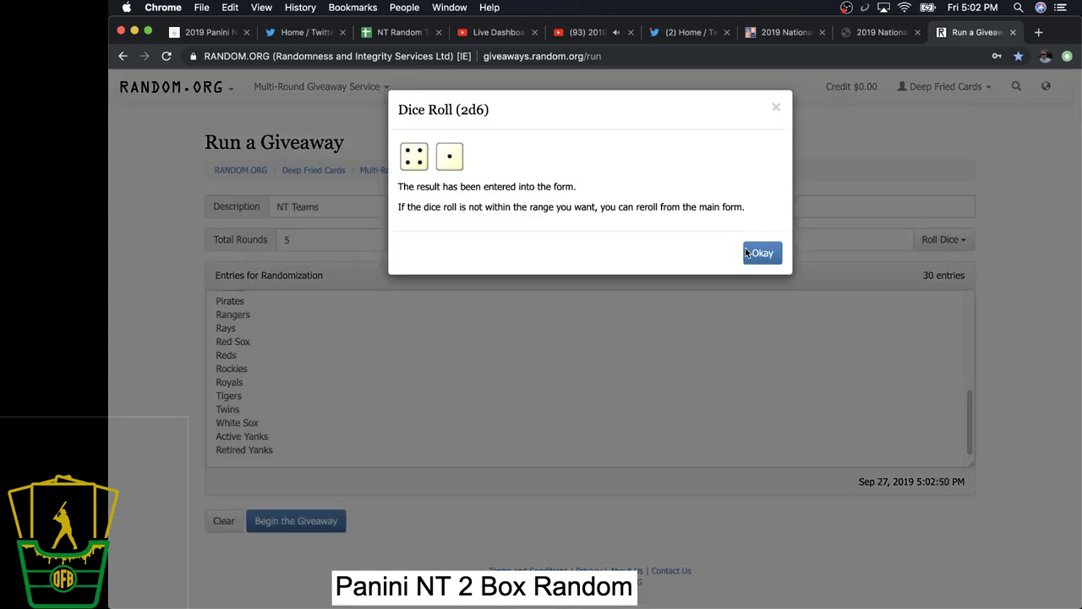
{"action": "left_click", "coordinate": [746, 251]}
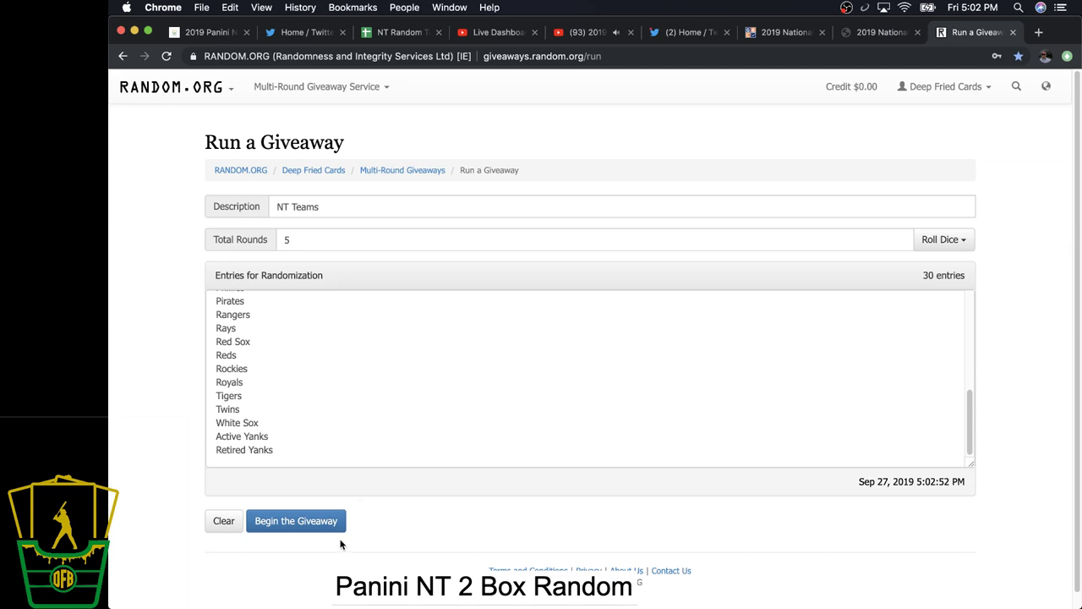
Step: Begin the NT Teams giveaway and run every randomization round through the final one
{"action": "left_click", "coordinate": [338, 523]}
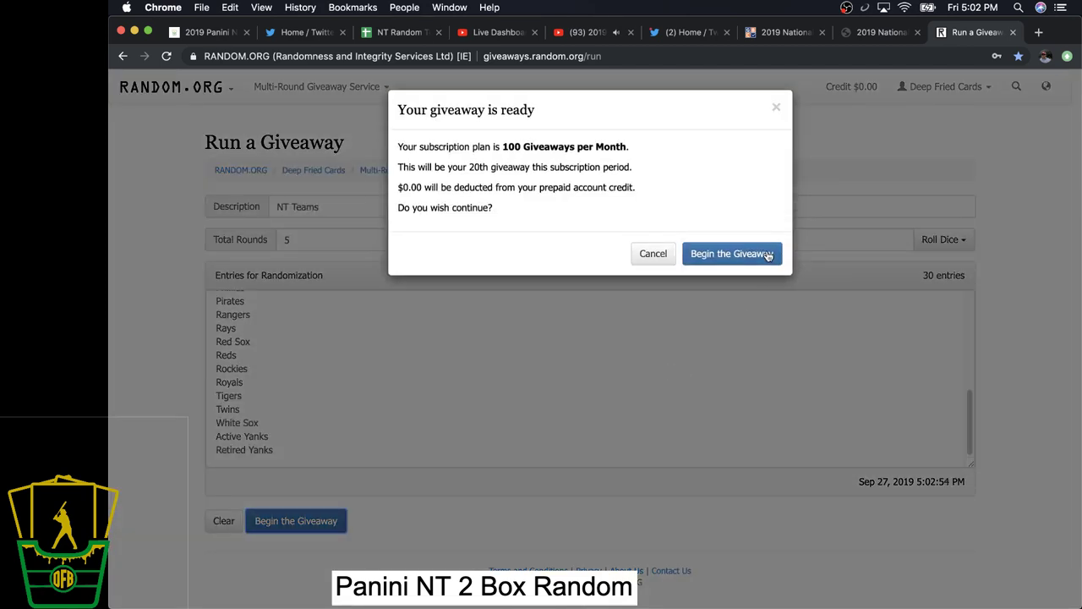
{"action": "left_click", "coordinate": [767, 255]}
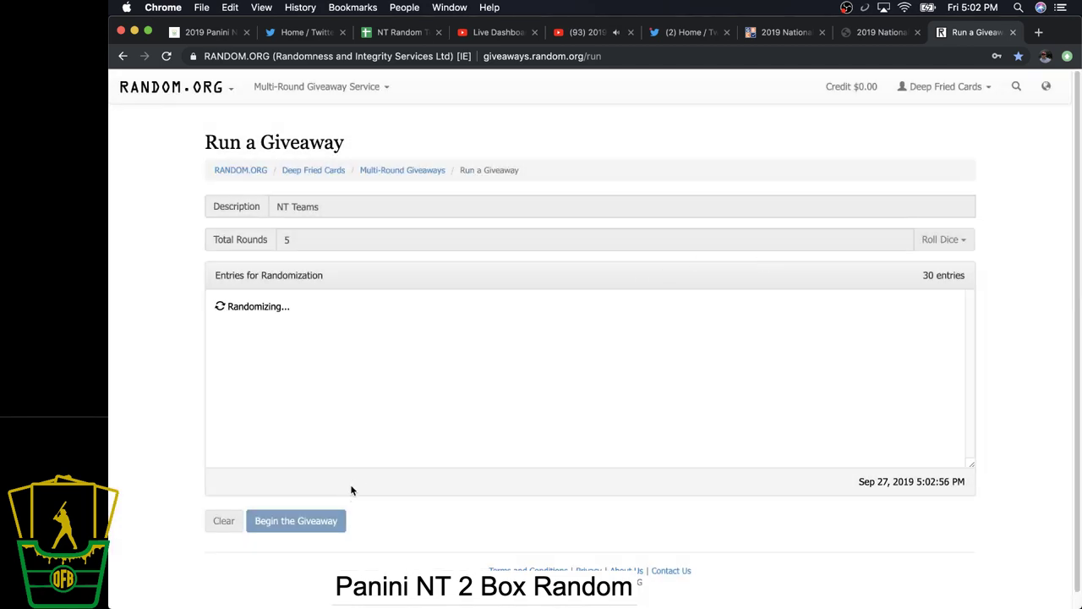
{"action": "left_click", "coordinate": [288, 519]}
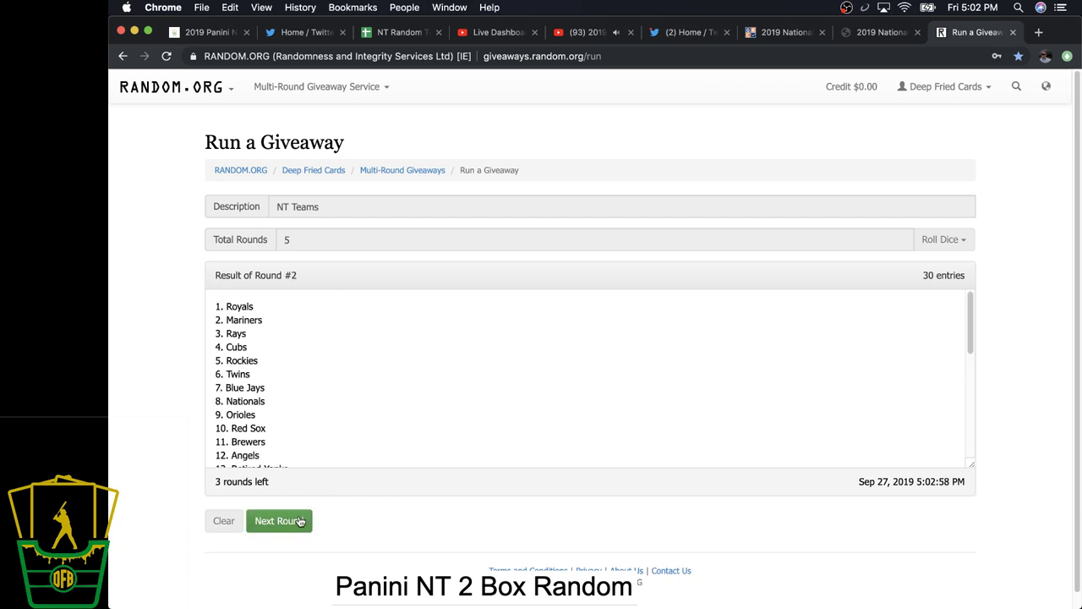
{"action": "left_click", "coordinate": [279, 520]}
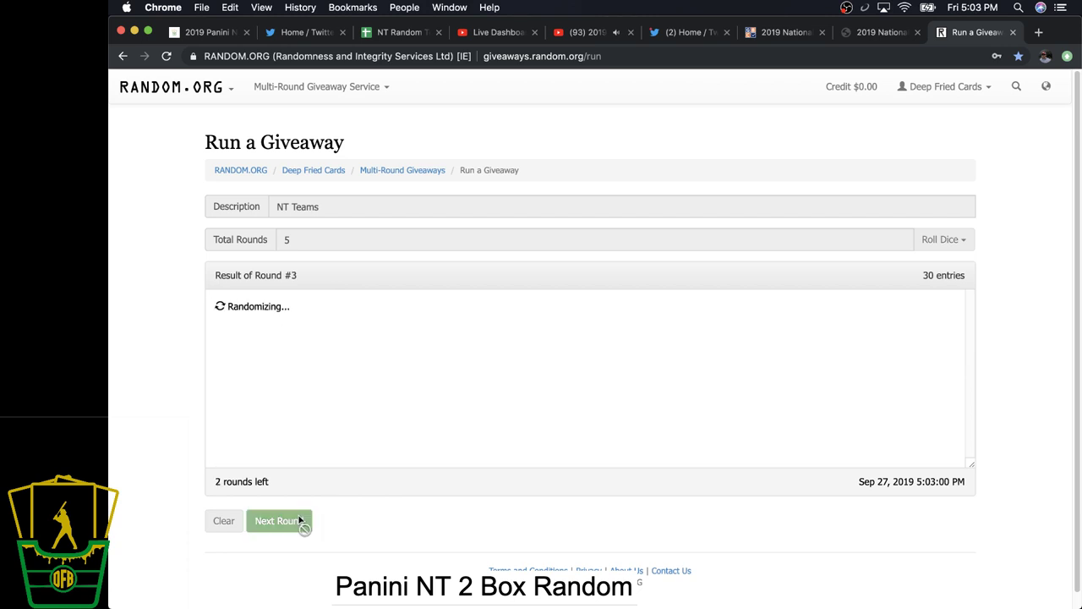
{"action": "left_click", "coordinate": [300, 520]}
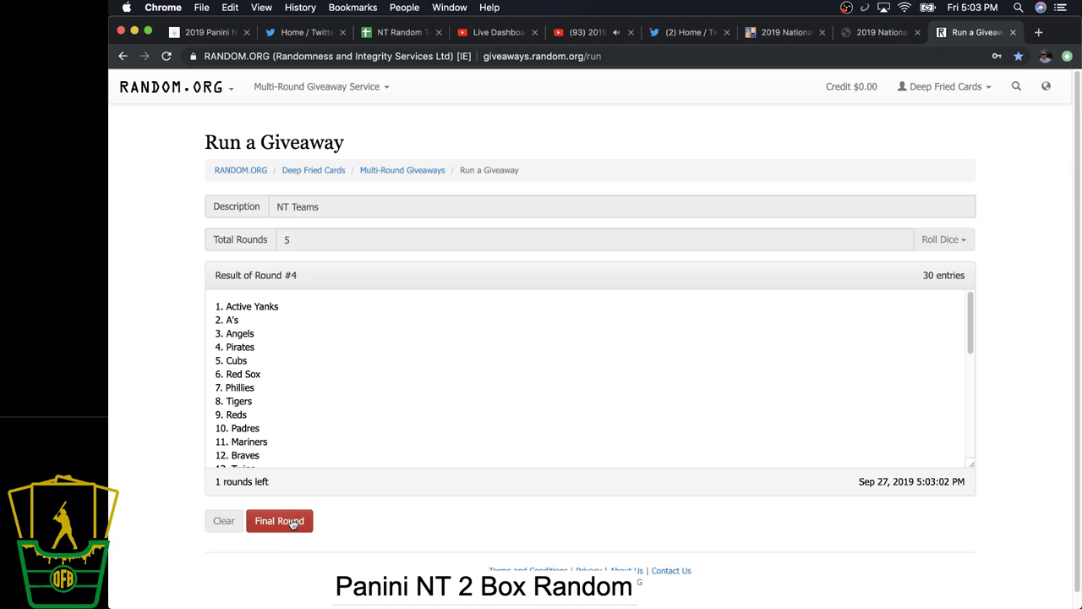
{"action": "left_click", "coordinate": [292, 522]}
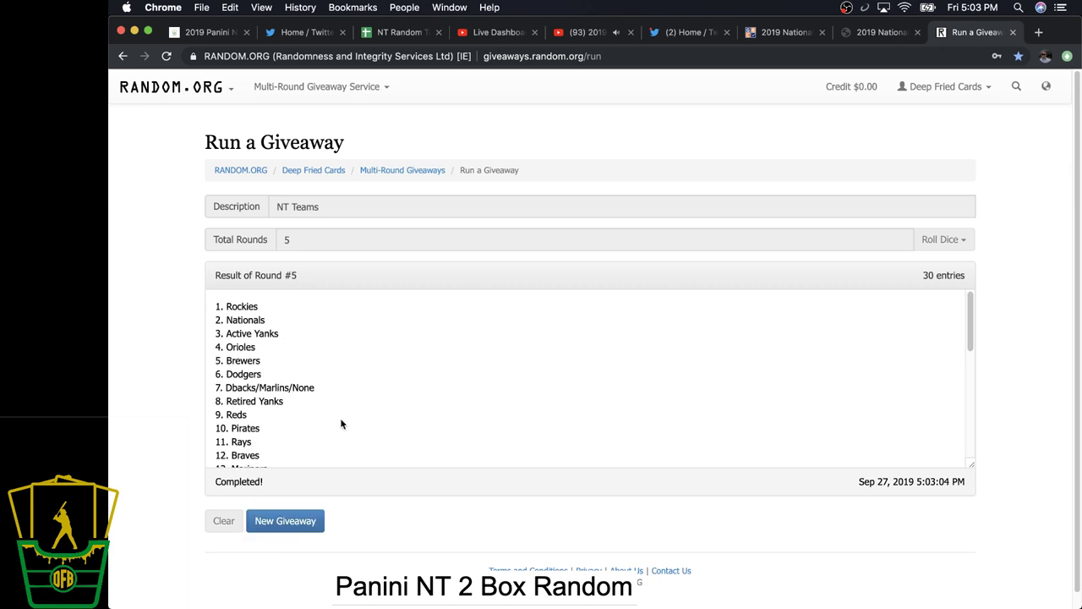
Step: Copy the final ranked team results from Rockies to Angels and paste them into a new sheet of the NT Random Teams spreadsheet
{"action": "left_click_drag", "start_coordinate": [217, 302], "coordinate": [290, 453]}
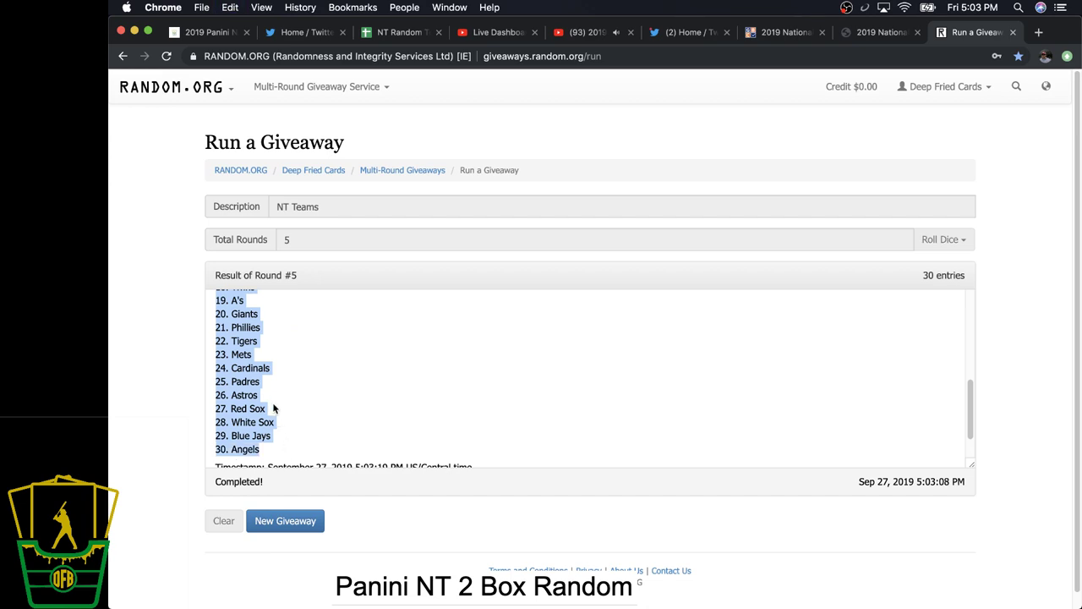
{"action": "scroll", "coordinate": [274, 408], "scroll_direction": "up", "scroll_amount": 10}
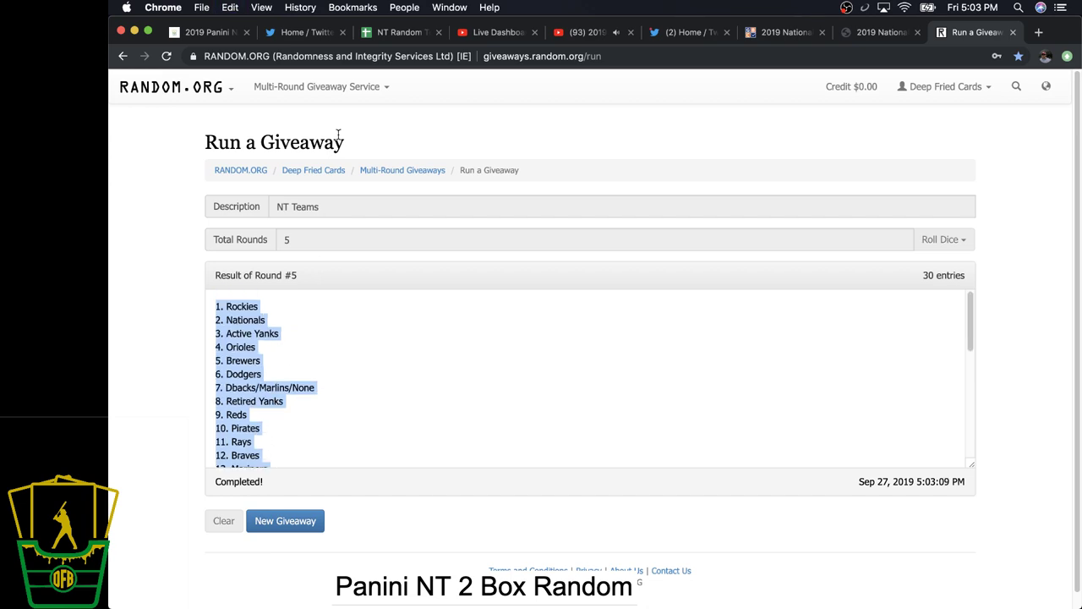
{"action": "left_click", "coordinate": [406, 33]}
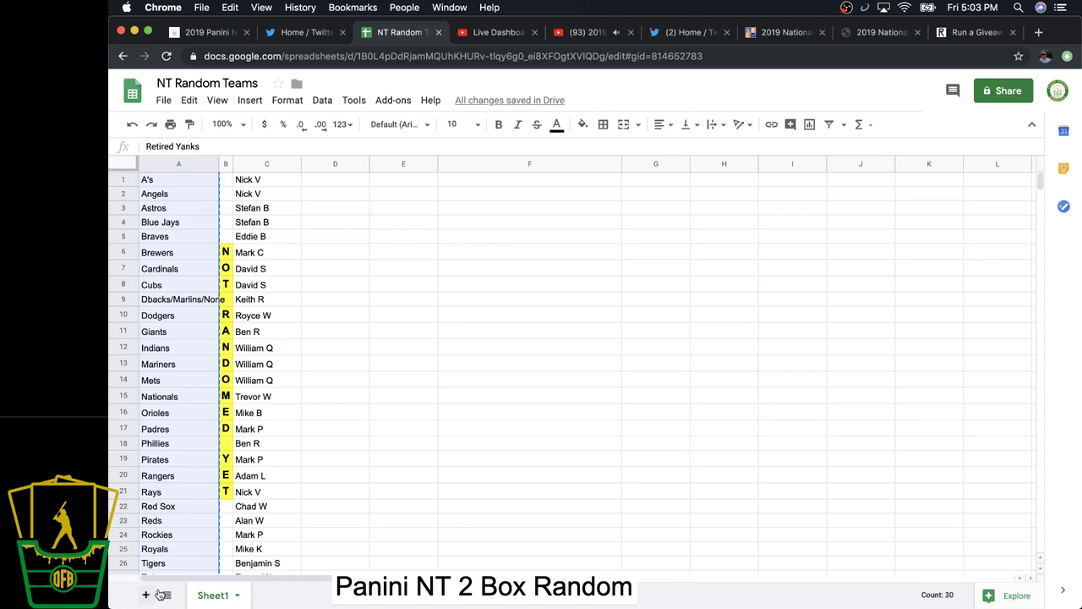
{"action": "left_click", "coordinate": [156, 594]}
{"action": "key", "text": "ctrl+v"}
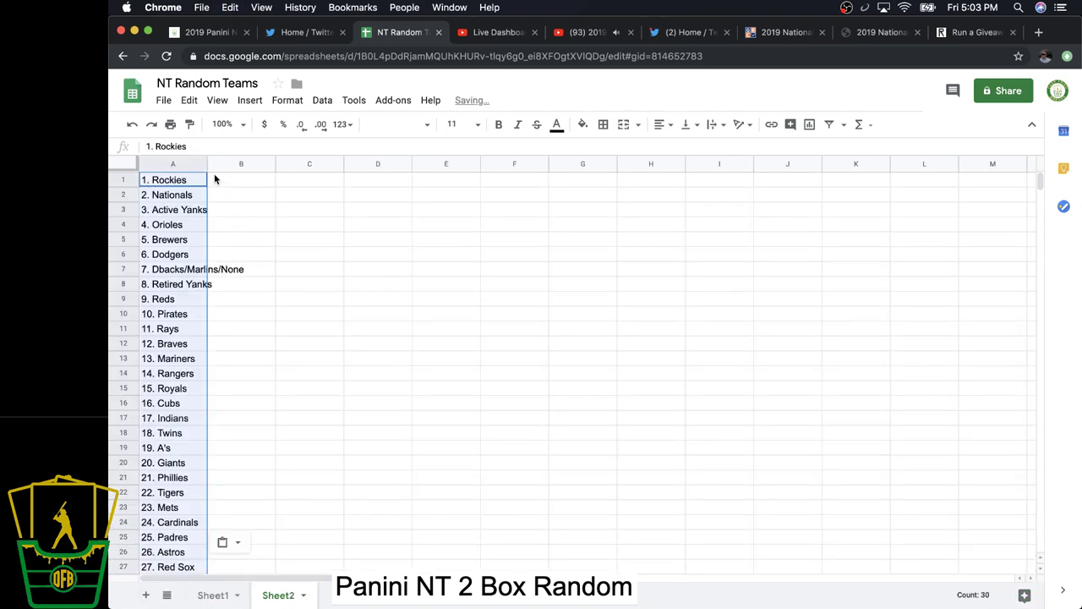
Step: Fit column A's width to the longest team entry, look over the pasted list and dismiss the notification
{"action": "left_click_drag", "start_coordinate": [207, 164], "coordinate": [207, 163]}
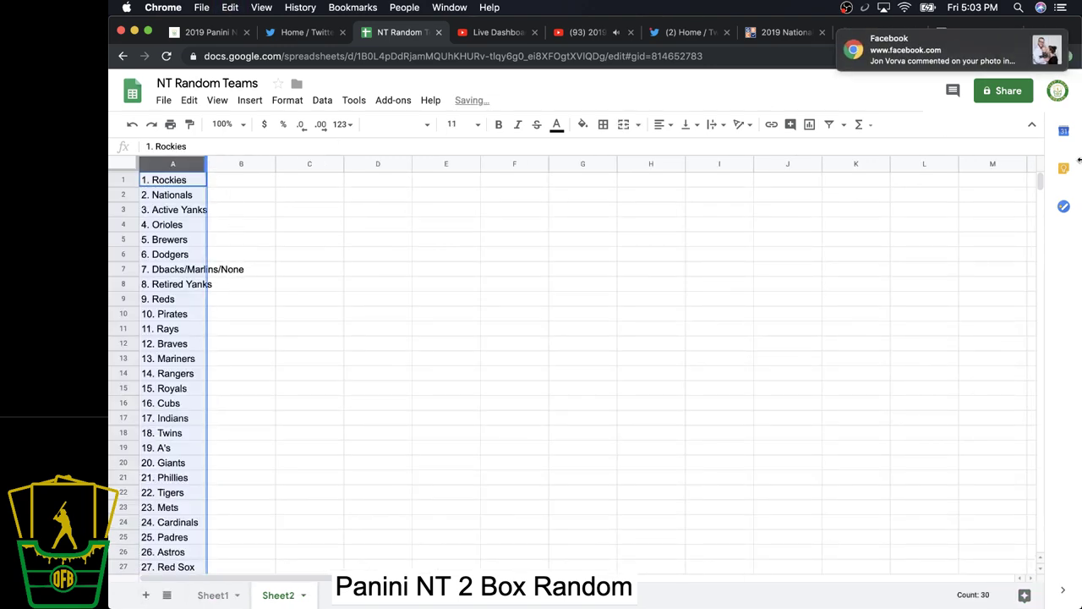
{"action": "double_click", "coordinate": [207, 163]}
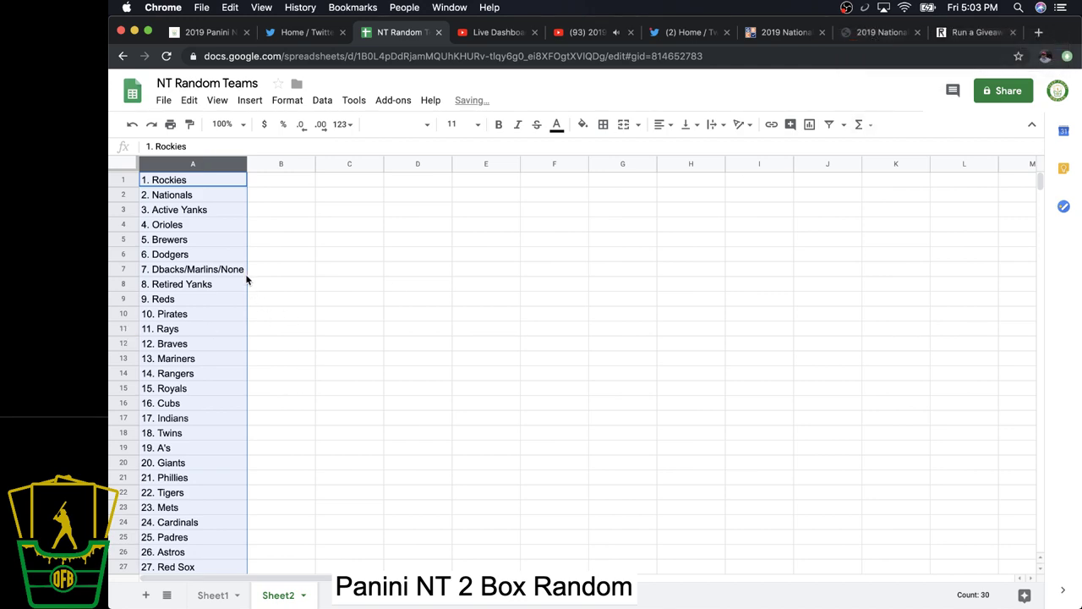
{"action": "scroll", "coordinate": [241, 262], "scroll_direction": "down", "scroll_amount": 3}
{"action": "scroll", "coordinate": [254, 270], "scroll_direction": "up", "scroll_amount": 3}
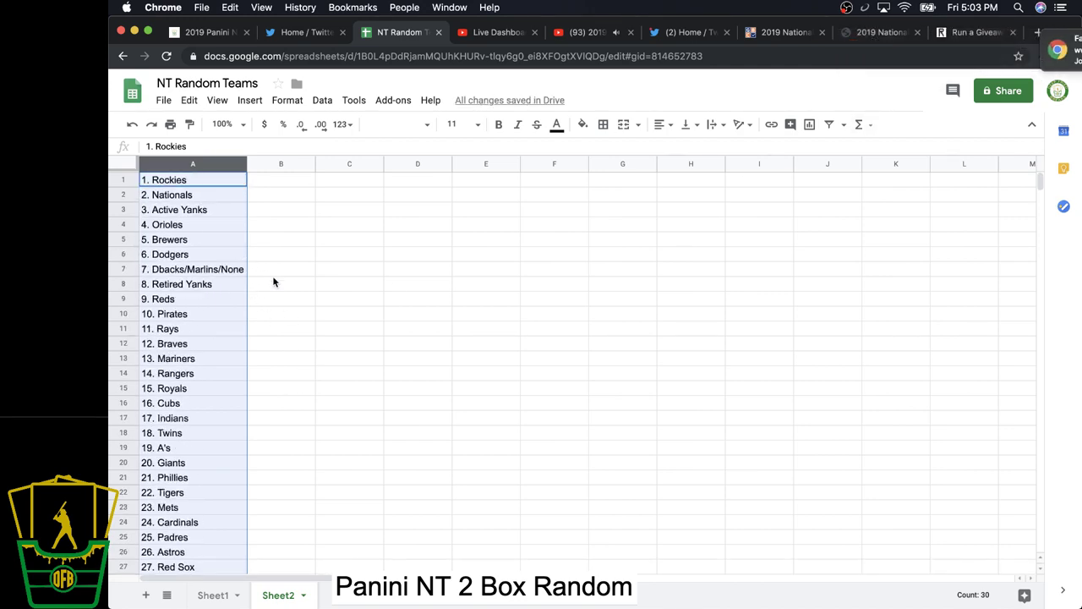
{"action": "left_click", "coordinate": [1048, 41]}
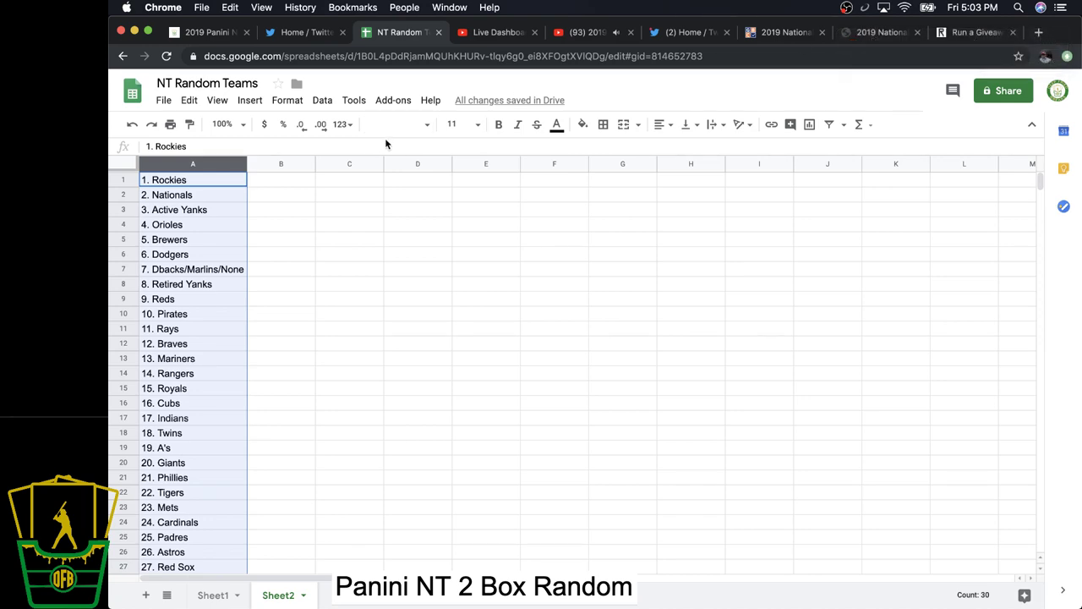
Step: Copy all the participant names in column C of Sheet1, rows 1 to 30
{"action": "left_click", "coordinate": [209, 594]}
{"action": "left_click", "coordinate": [272, 186]}
{"action": "scroll", "coordinate": [247, 279], "scroll_direction": "down", "scroll_amount": 5}
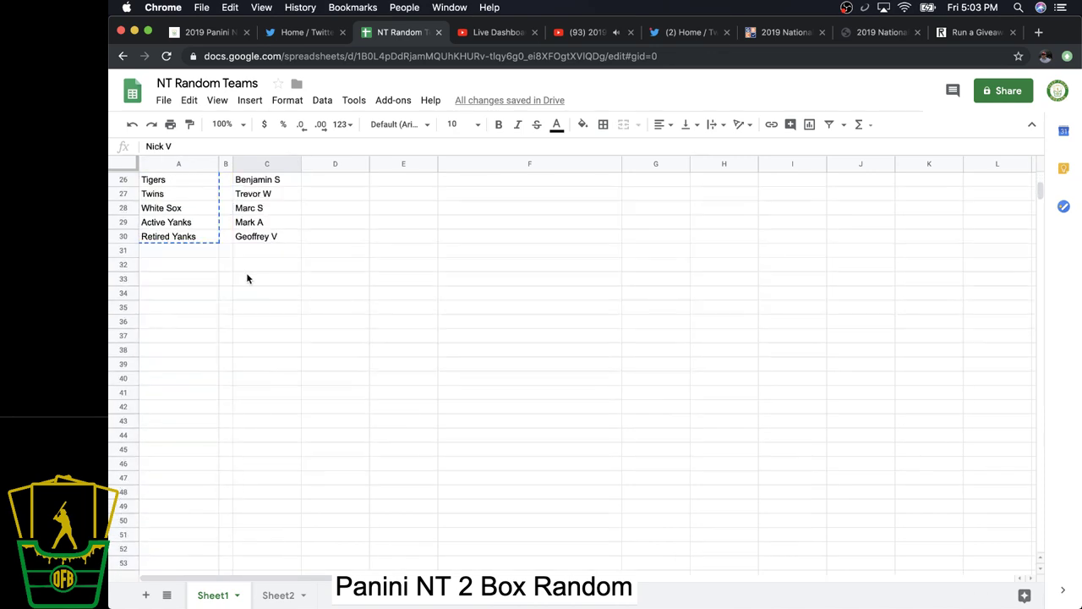
{"action": "left_click", "coordinate": [267, 238], "text": "shift"}
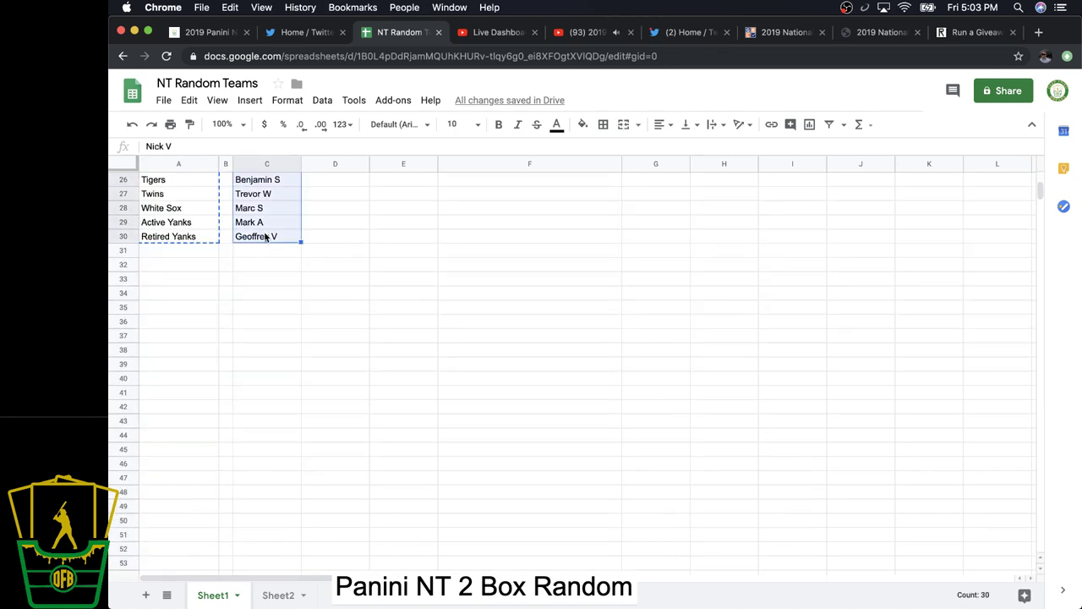
{"action": "scroll", "coordinate": [431, 181], "scroll_direction": "up", "scroll_amount": 3}
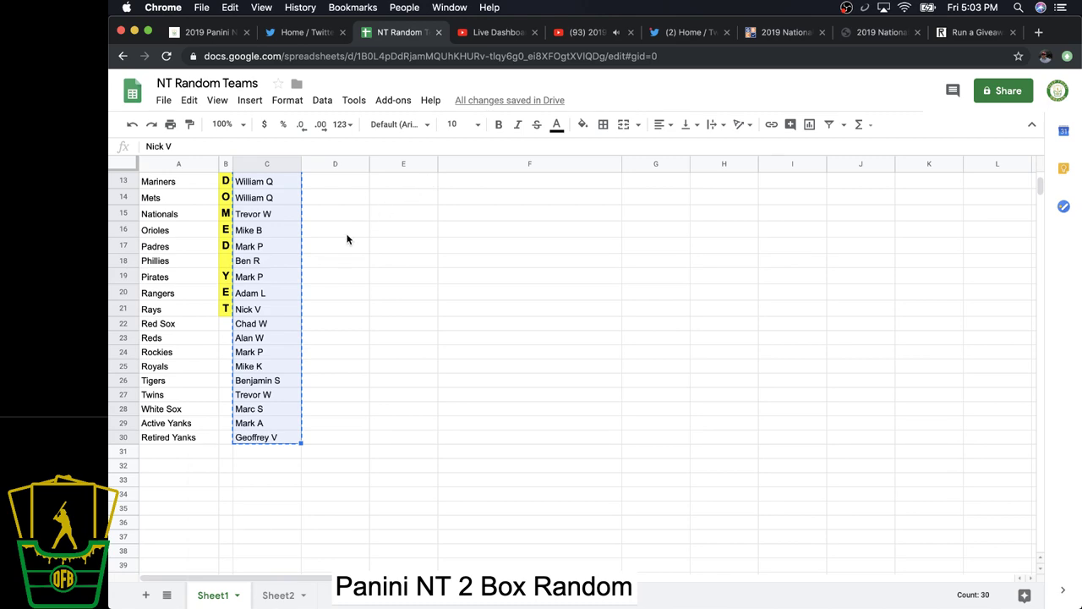
{"action": "scroll", "coordinate": [347, 239], "scroll_direction": "up", "scroll_amount": 1}
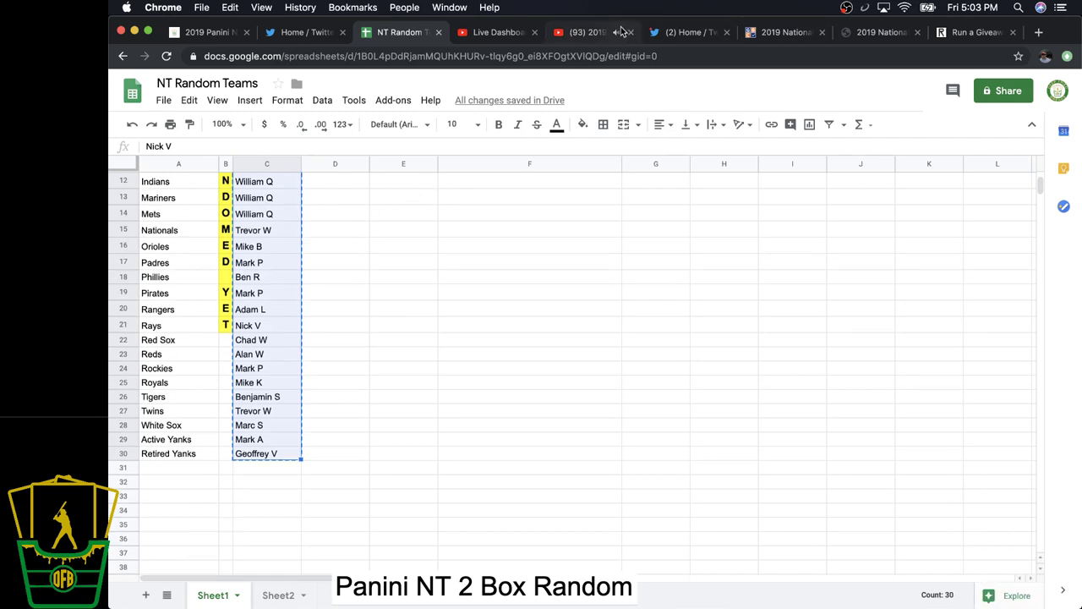
Step: Return to the completed giveaway on random.org, keep its results open and copy the link address of its verification code
{"action": "left_click", "coordinate": [977, 32]}
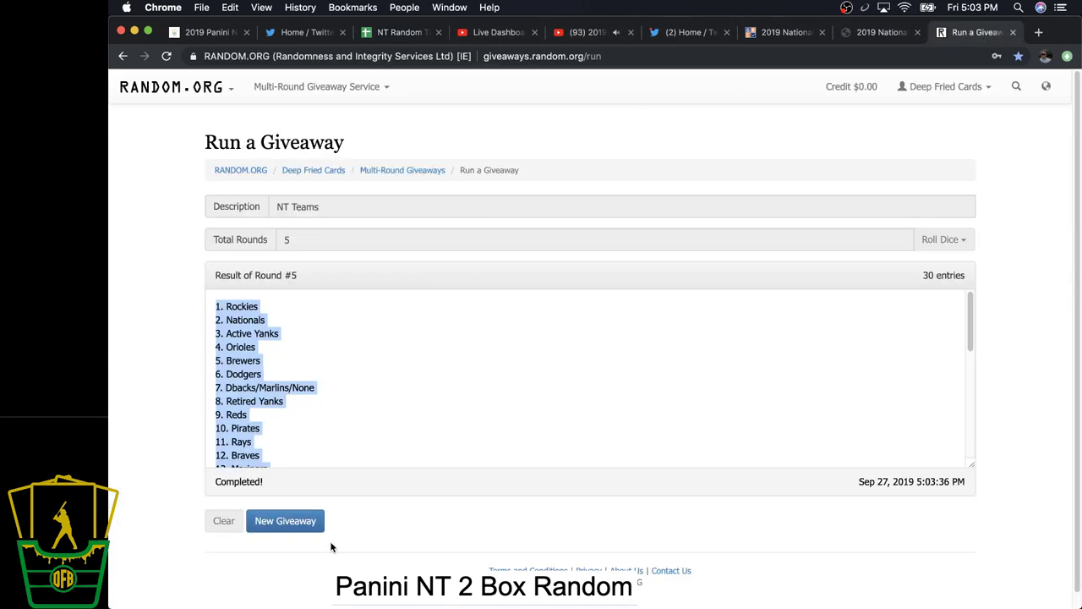
{"action": "left_click", "coordinate": [285, 520]}
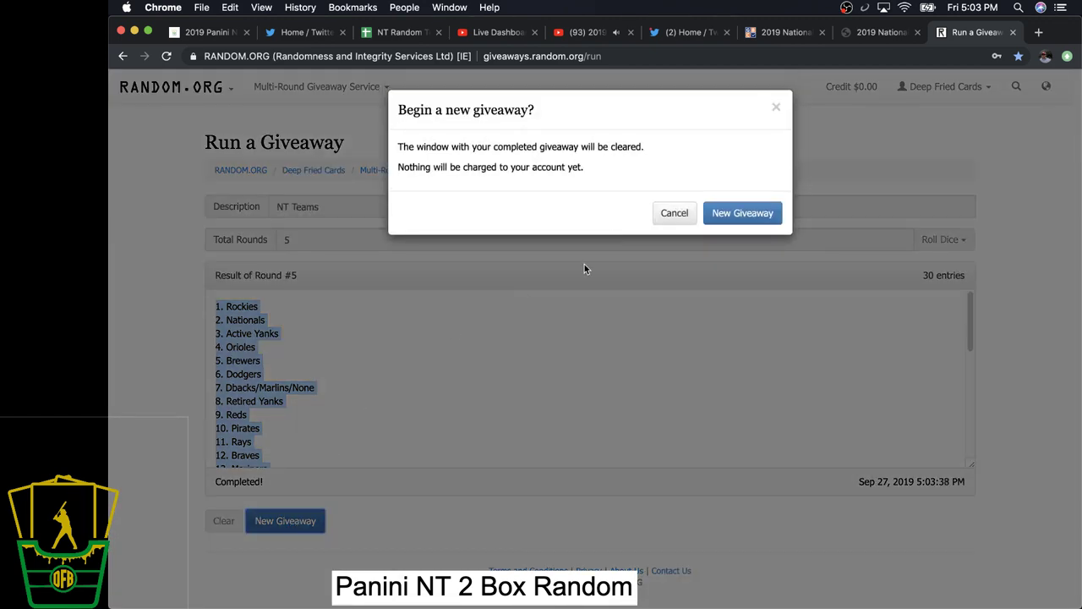
{"action": "left_click", "coordinate": [674, 213]}
{"action": "scroll", "coordinate": [525, 339], "scroll_direction": "down", "scroll_amount": 5}
{"action": "right_click", "coordinate": [306, 450]}
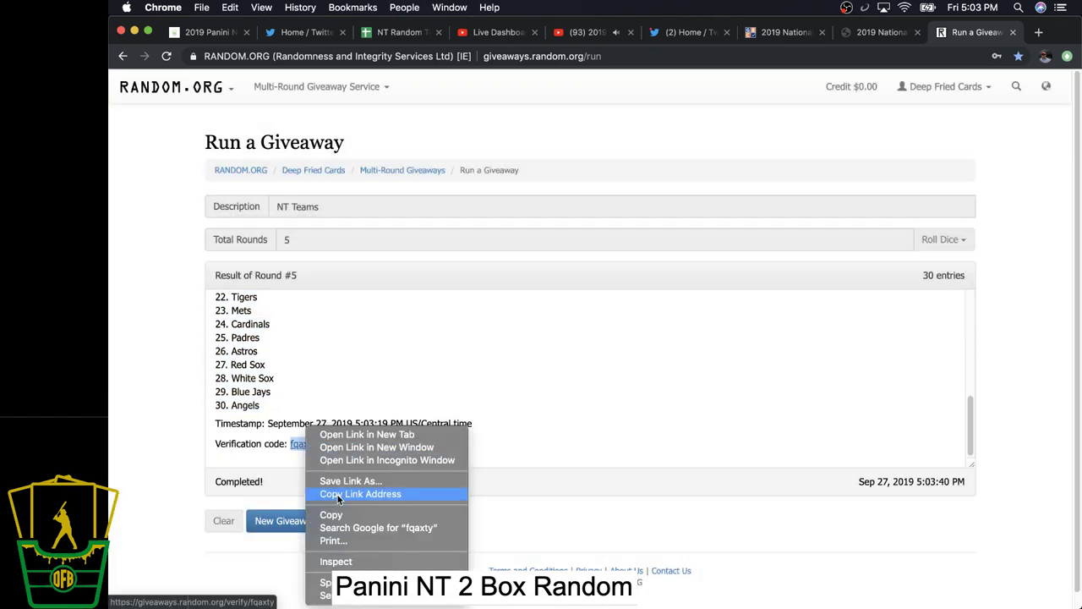
{"action": "left_click", "coordinate": [356, 495]}
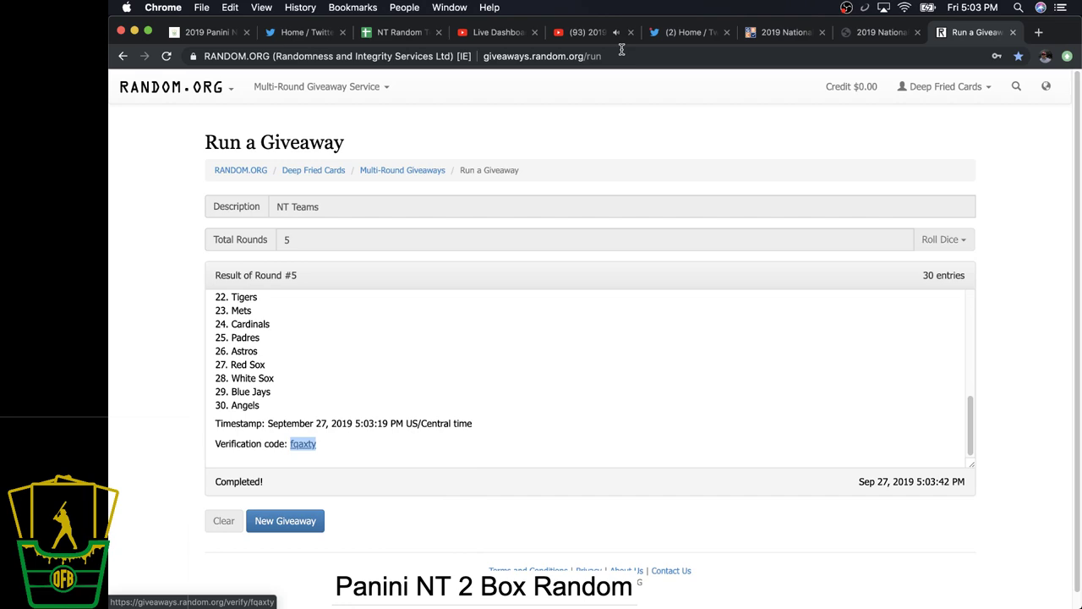
Step: Post the copied giveaway verification link, containing the verification code, in the YouTube stream's live chat
{"action": "left_click", "coordinate": [573, 39]}
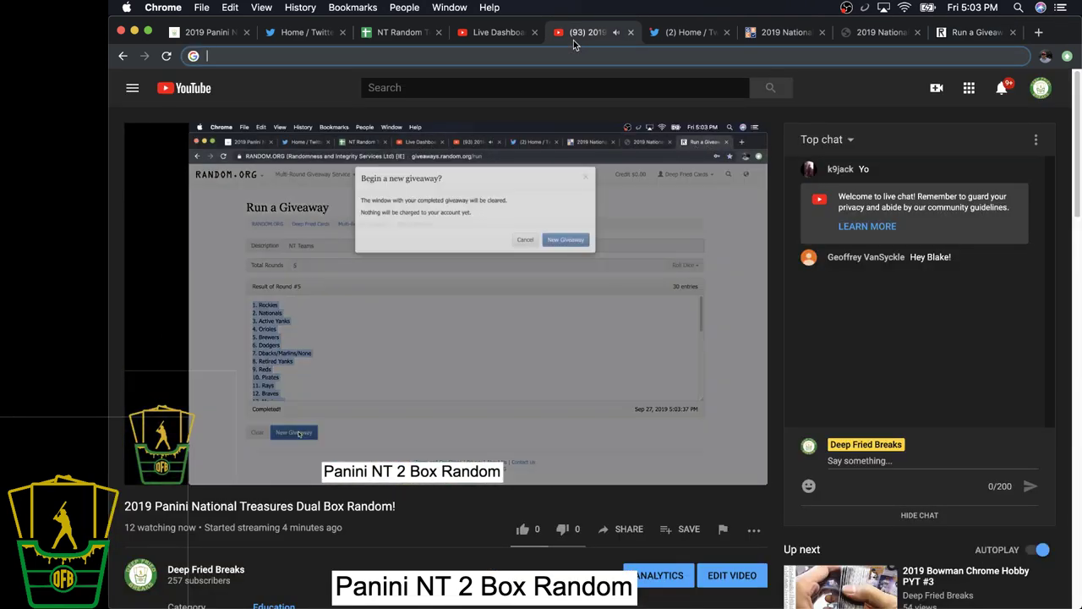
{"action": "left_click", "coordinate": [879, 456]}
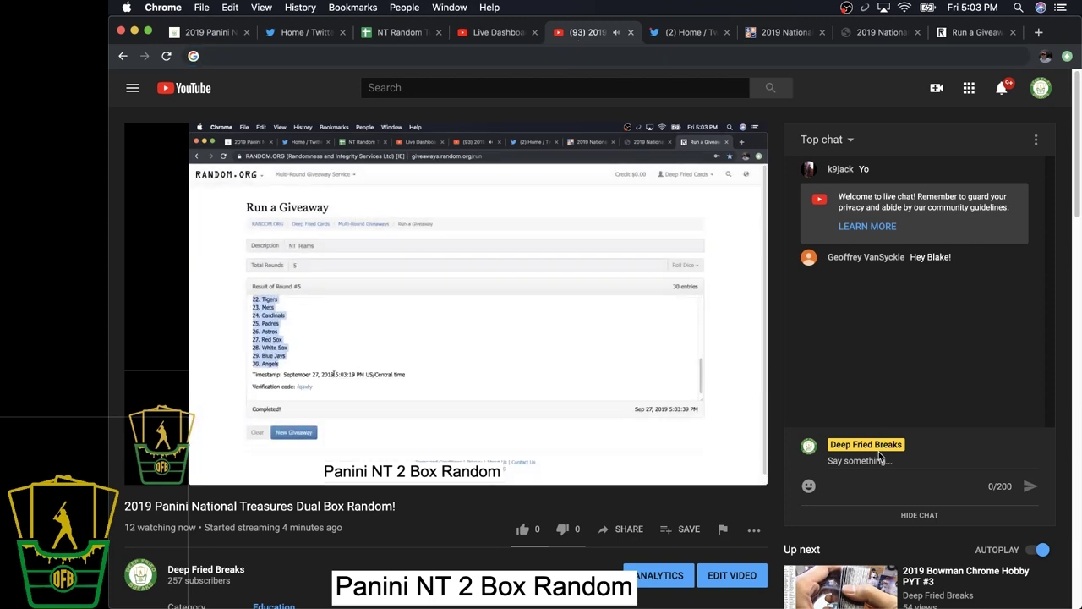
{"action": "type", "text": "https://giveaways.random.org/verify/fqaxty"}
{"action": "key", "text": "Return"}
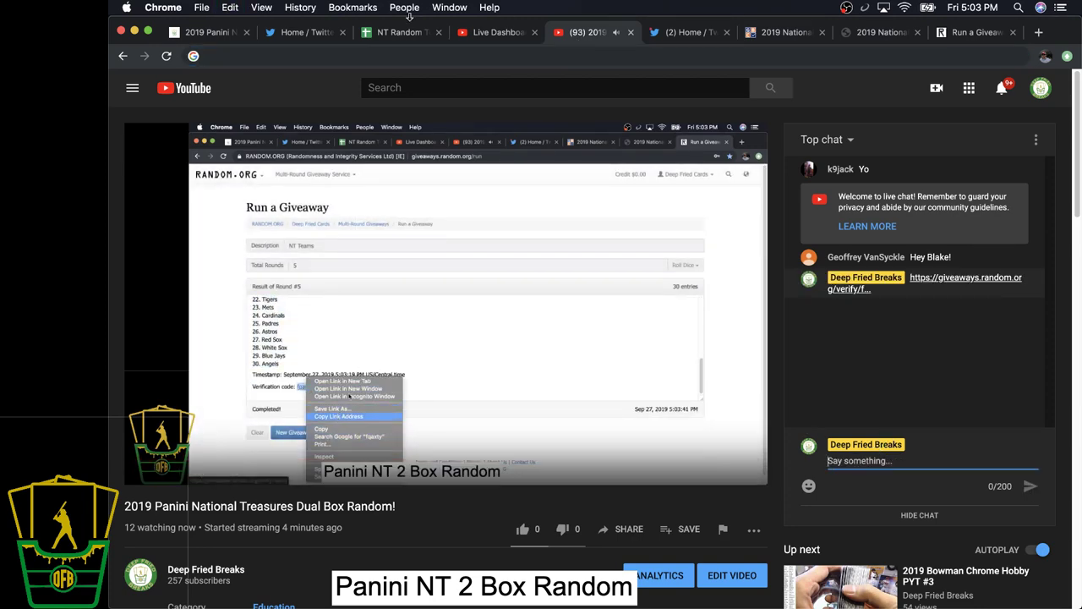
Step: Return to random.org, start a new giveaway and enter "Breakers" as its description
{"action": "left_click", "coordinate": [378, 32]}
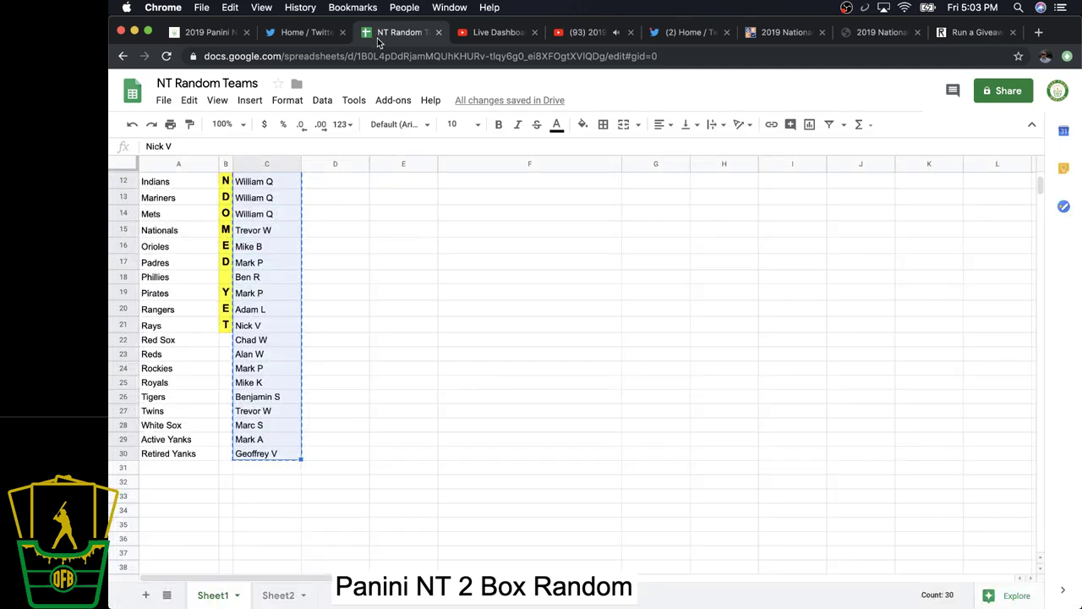
{"action": "left_click", "coordinate": [969, 34]}
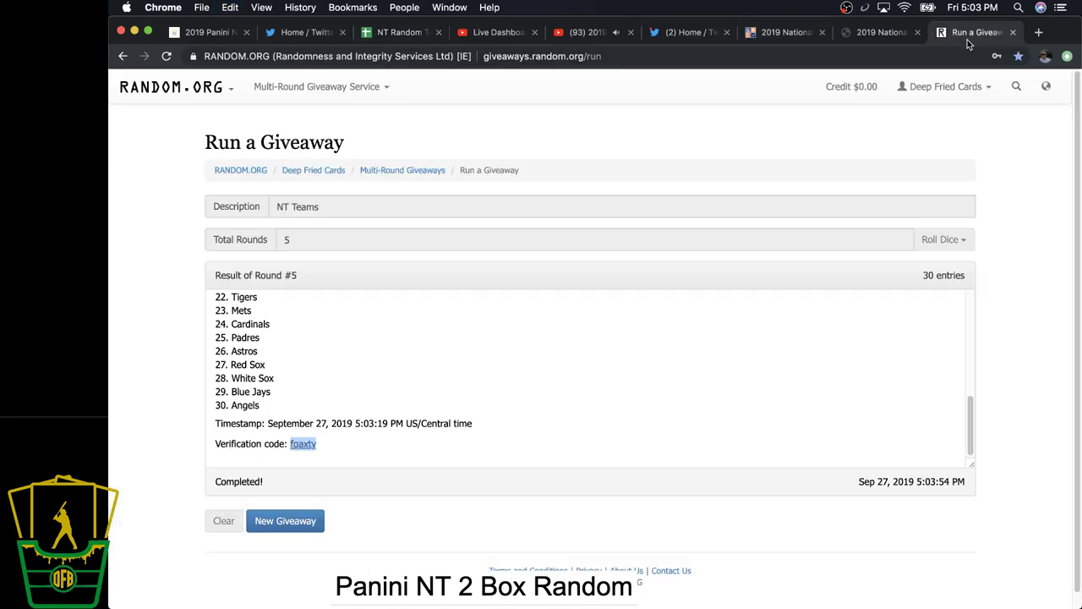
{"action": "left_click", "coordinate": [279, 521]}
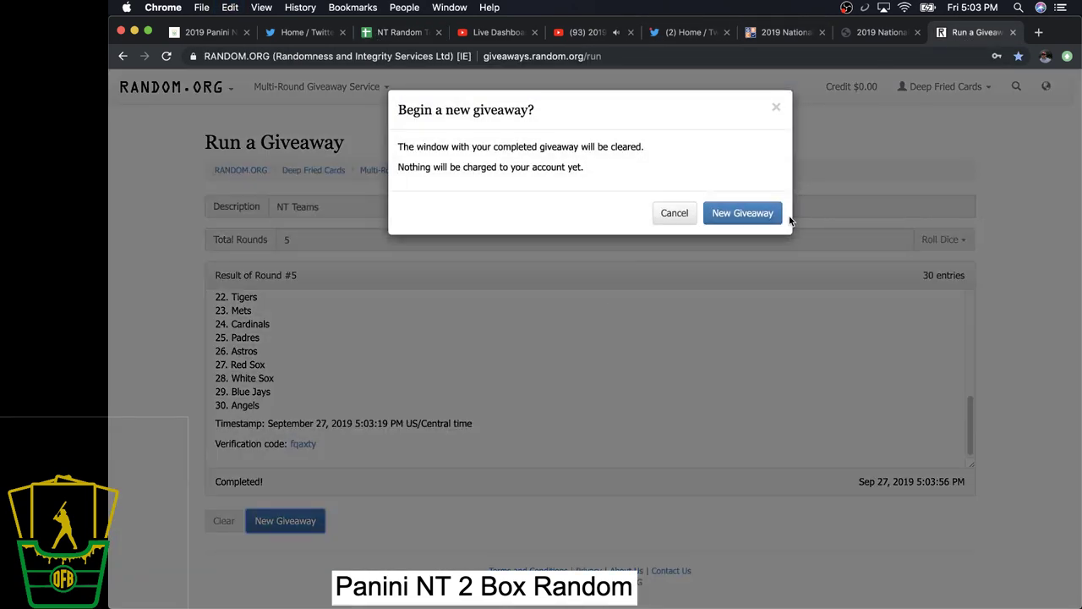
{"action": "left_click", "coordinate": [748, 213]}
{"action": "left_click", "coordinate": [372, 212]}
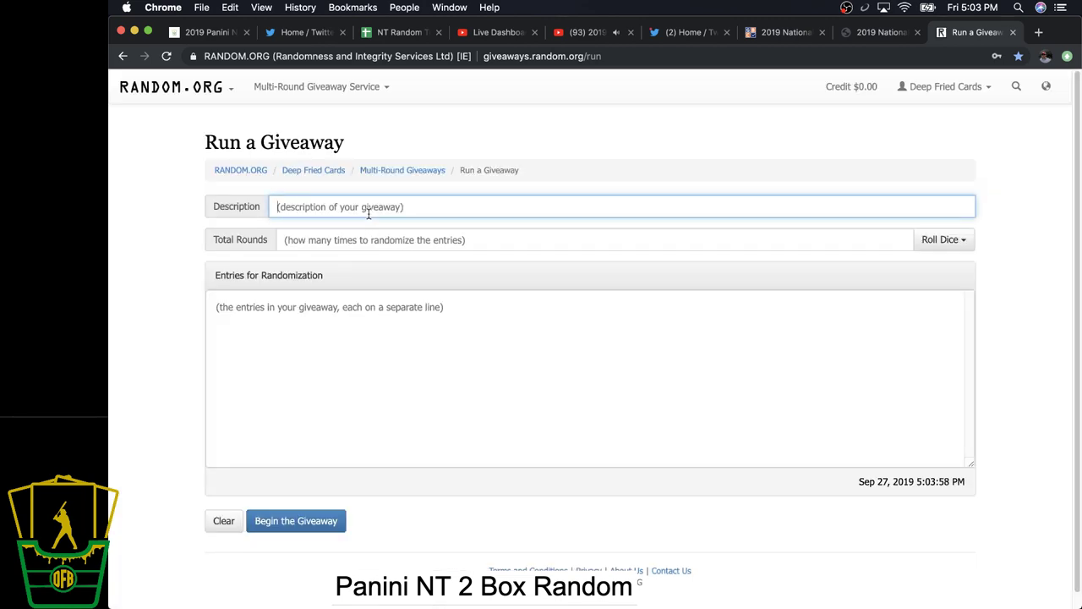
{"action": "type", "text": "Breakers"}
Step: Paste the participants' names into the entries for randomization of the Breakers giveaway
{"action": "key", "text": "Tab"}
{"action": "key", "text": "Tab"}
{"action": "key", "text": "Tab"}
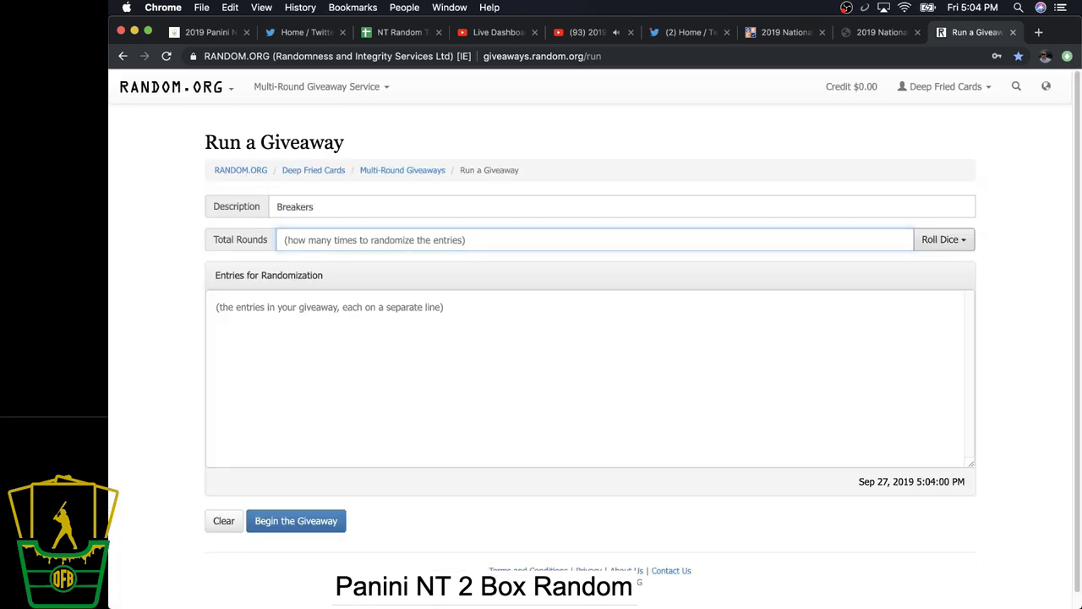
{"action": "key", "text": "super+v"}
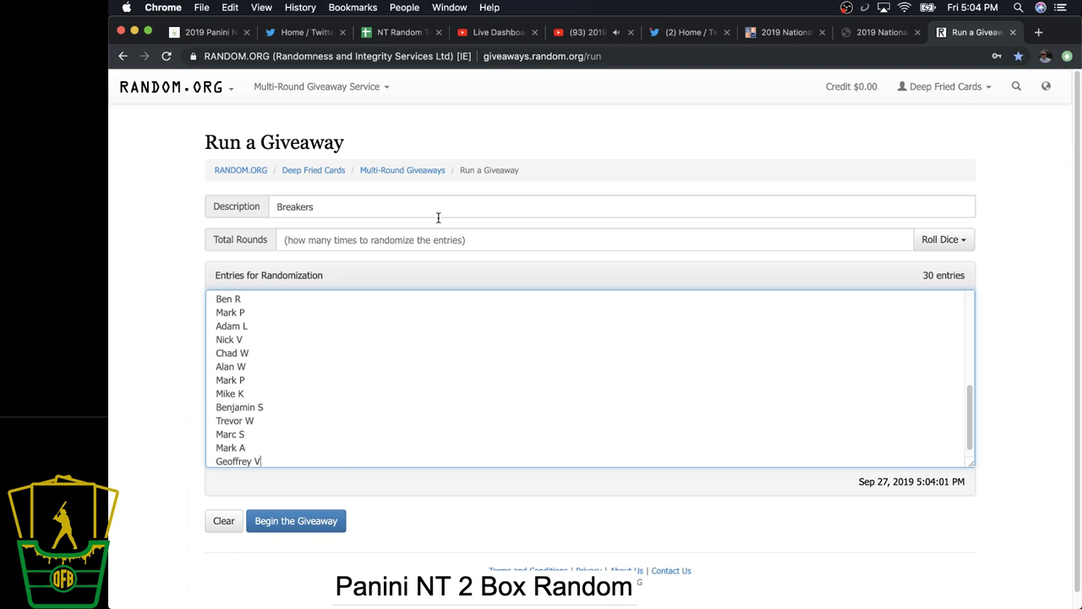
Step: Roll two six-sided dice to set the total rounds and begin the Breakers giveaway
{"action": "left_click", "coordinate": [941, 239]}
{"action": "left_click", "coordinate": [913, 269]}
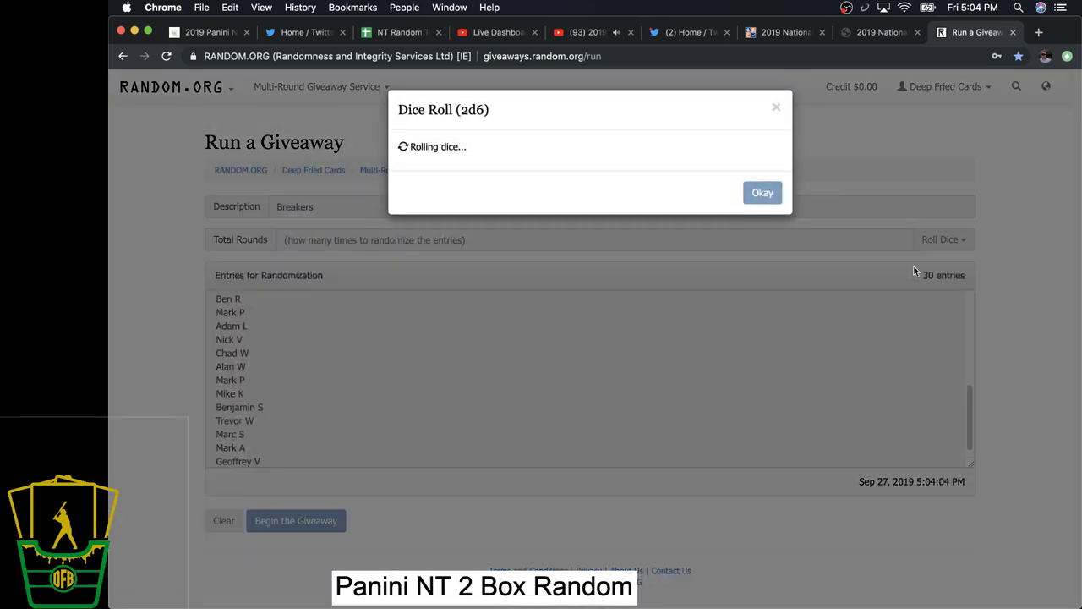
{"action": "left_click", "coordinate": [763, 251]}
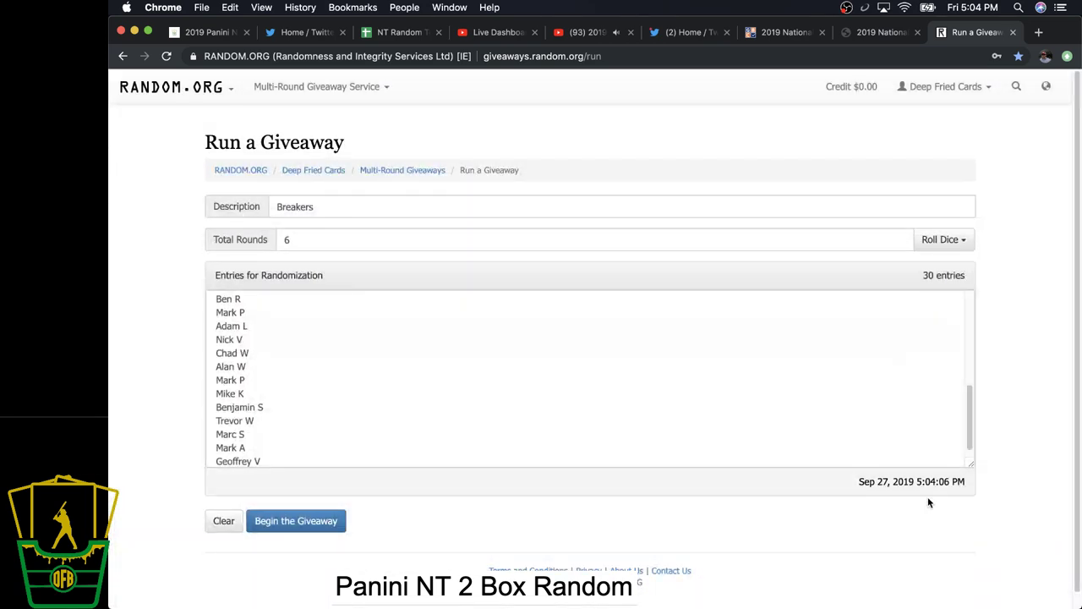
{"action": "left_click", "coordinate": [271, 520]}
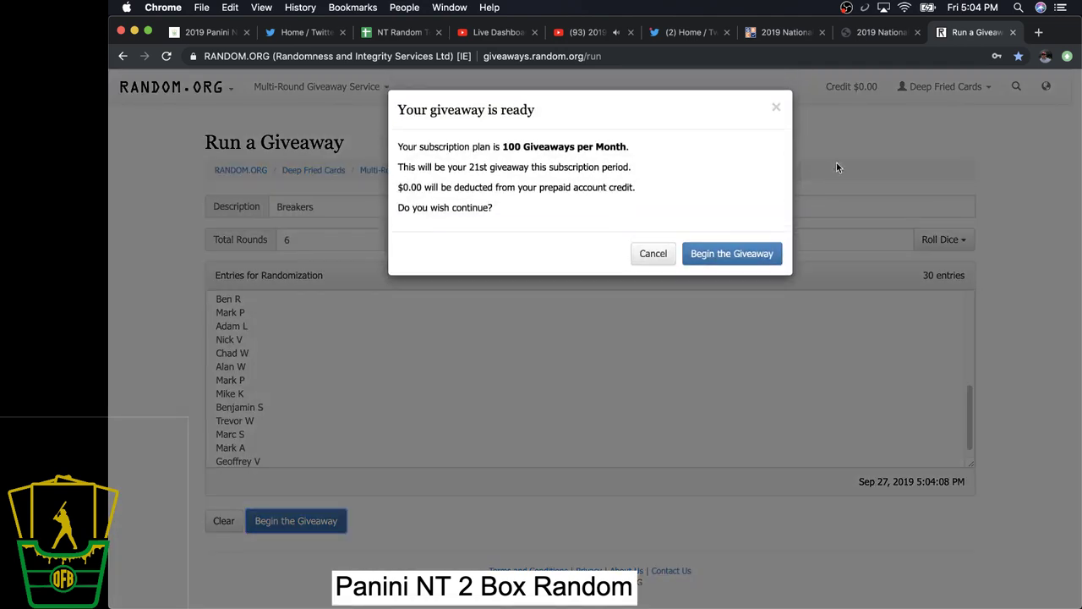
{"action": "left_click", "coordinate": [732, 251]}
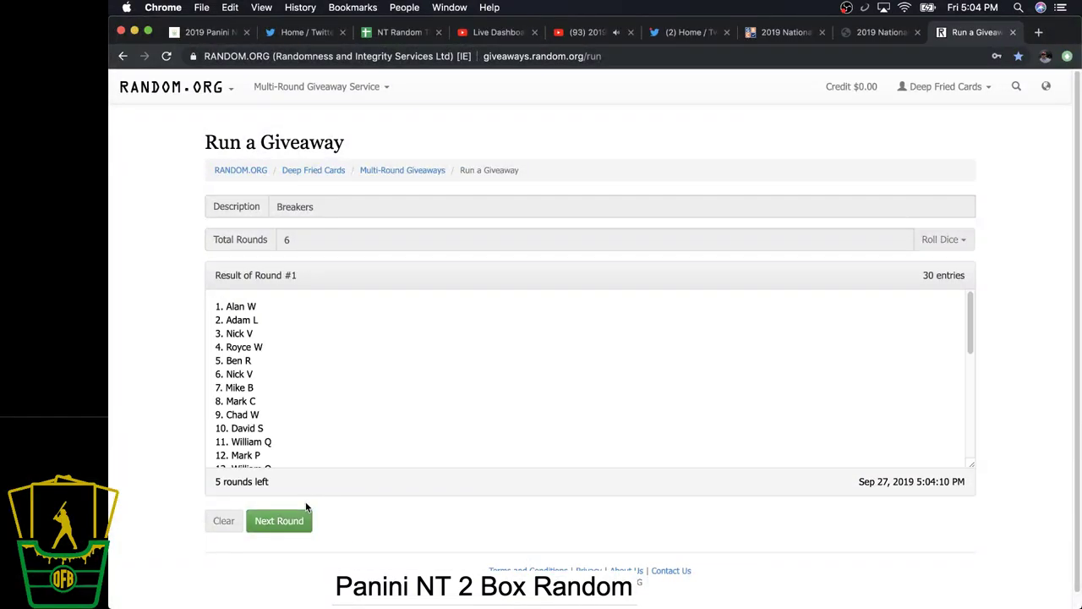
Step: Run the remaining rounds of the Breakers giveaway through round 6
{"action": "left_click", "coordinate": [270, 521]}
{"action": "left_click", "coordinate": [270, 520]}
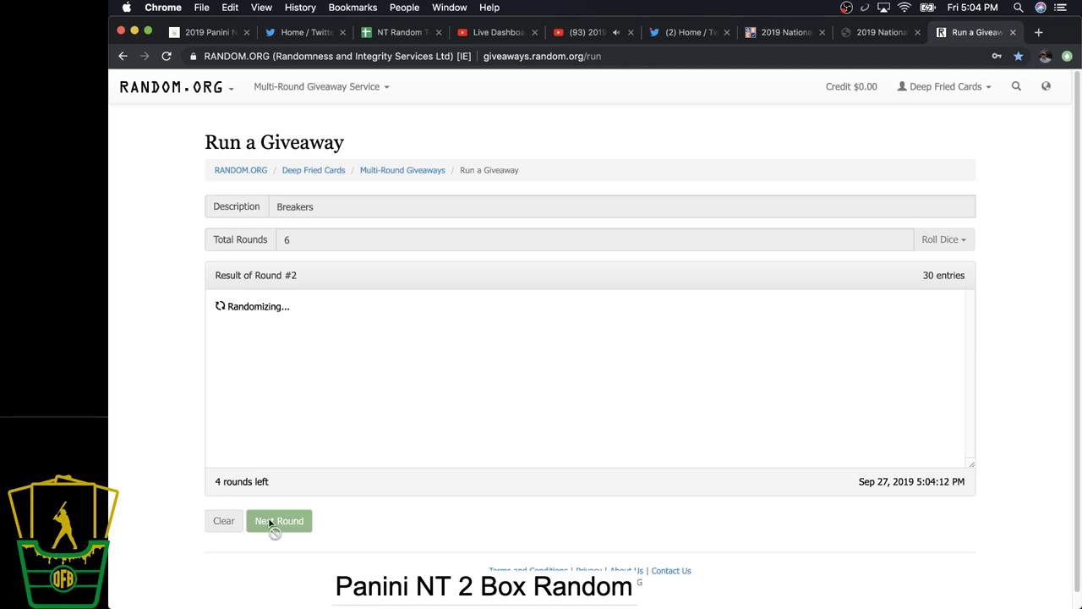
{"action": "left_click", "coordinate": [270, 521]}
{"action": "left_click", "coordinate": [271, 521]}
{"action": "left_click", "coordinate": [270, 520]}
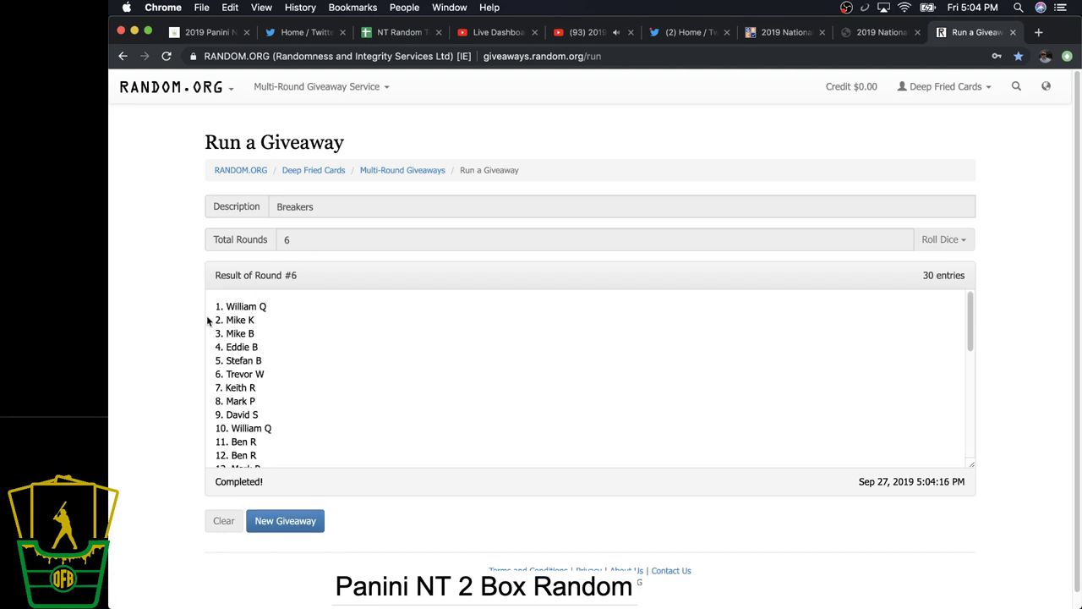
Step: Copy the numbered final-round results and paste them into Sheet2 of NT Random Teams, starting at cell B1 beside the teams
{"action": "left_click_drag", "start_coordinate": [214, 308], "coordinate": [386, 404]}
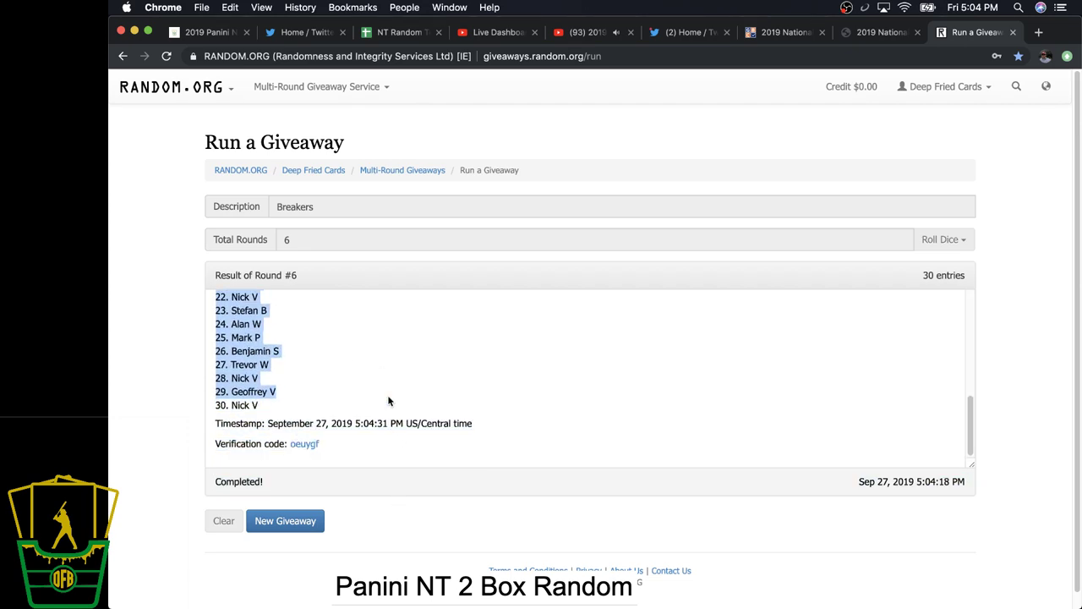
{"action": "left_click", "coordinate": [393, 34]}
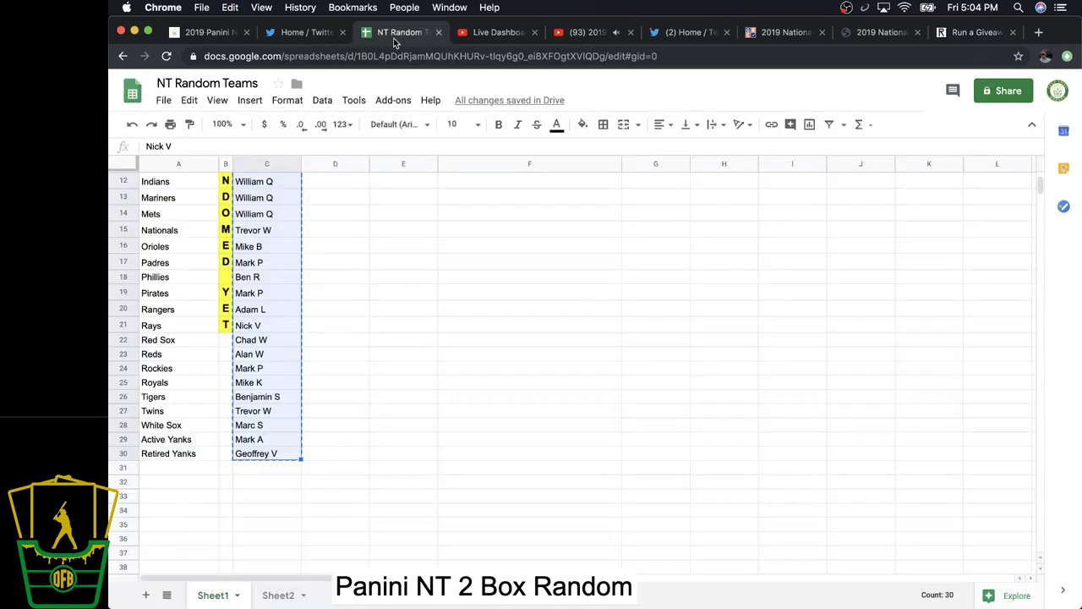
{"action": "left_click", "coordinate": [278, 594]}
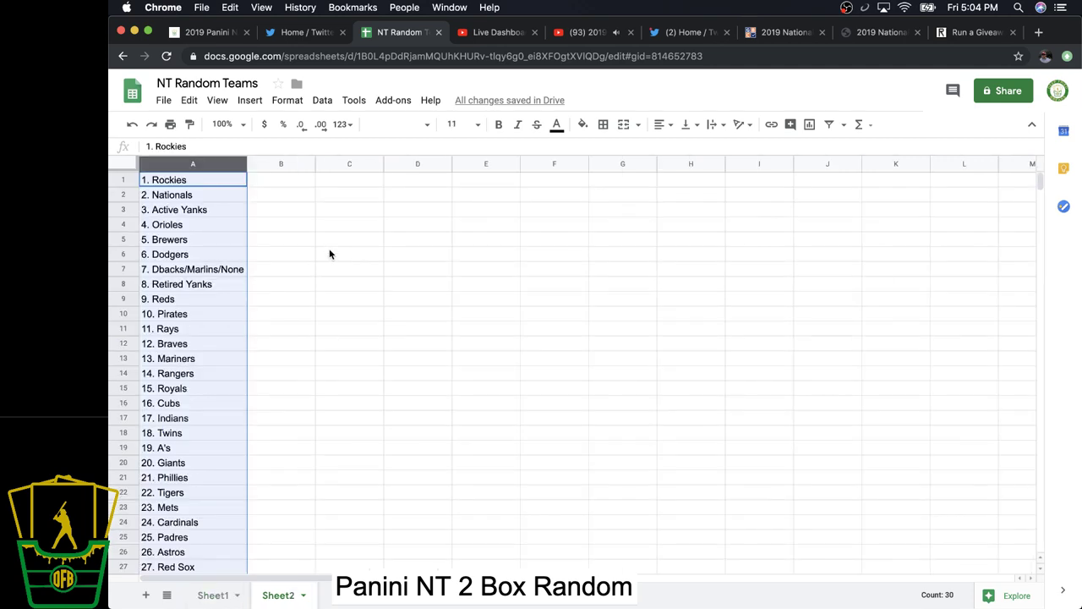
{"action": "left_click", "coordinate": [276, 179]}
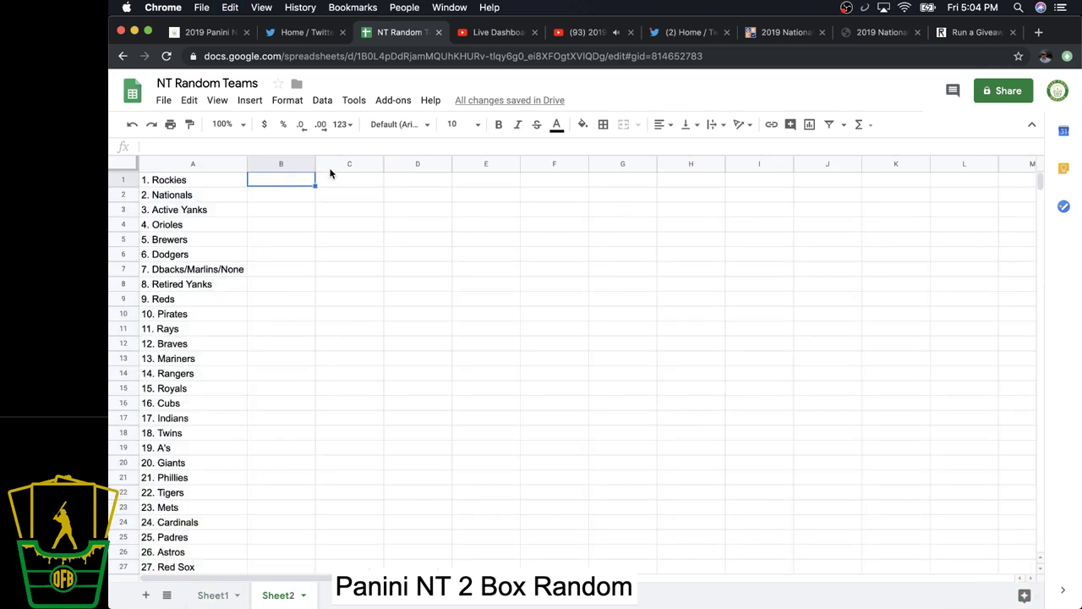
{"action": "key", "text": "super+v"}
Step: Set the spreadsheet zoom to 75% and capture a screenshot of the paired team and participant lists in columns A and B
{"action": "left_click", "coordinate": [249, 102]}
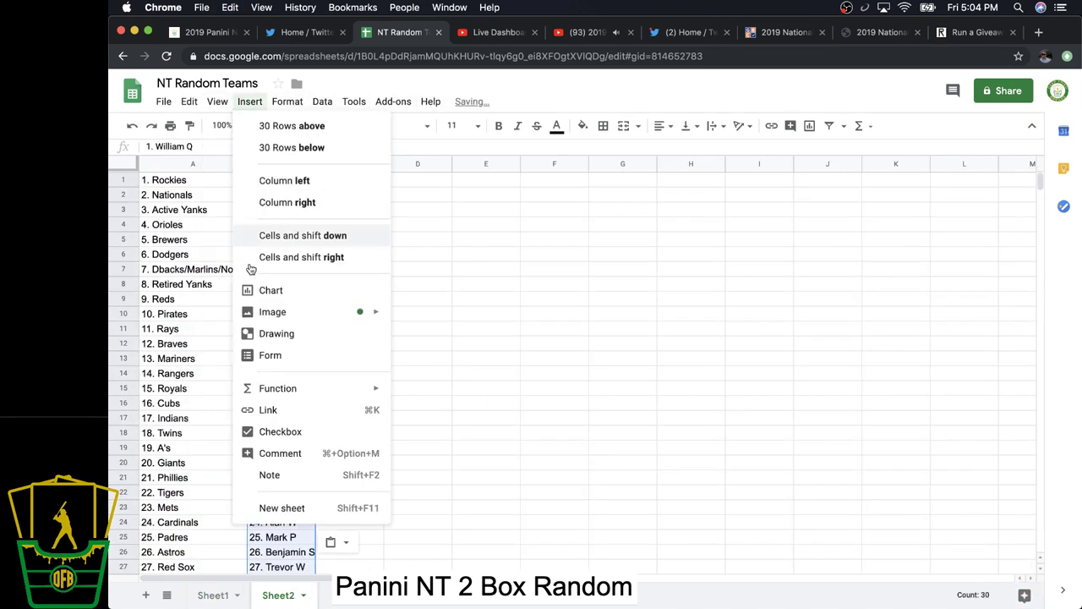
{"action": "mouse_move", "coordinate": [210, 102]}
{"action": "mouse_move", "coordinate": [230, 290]}
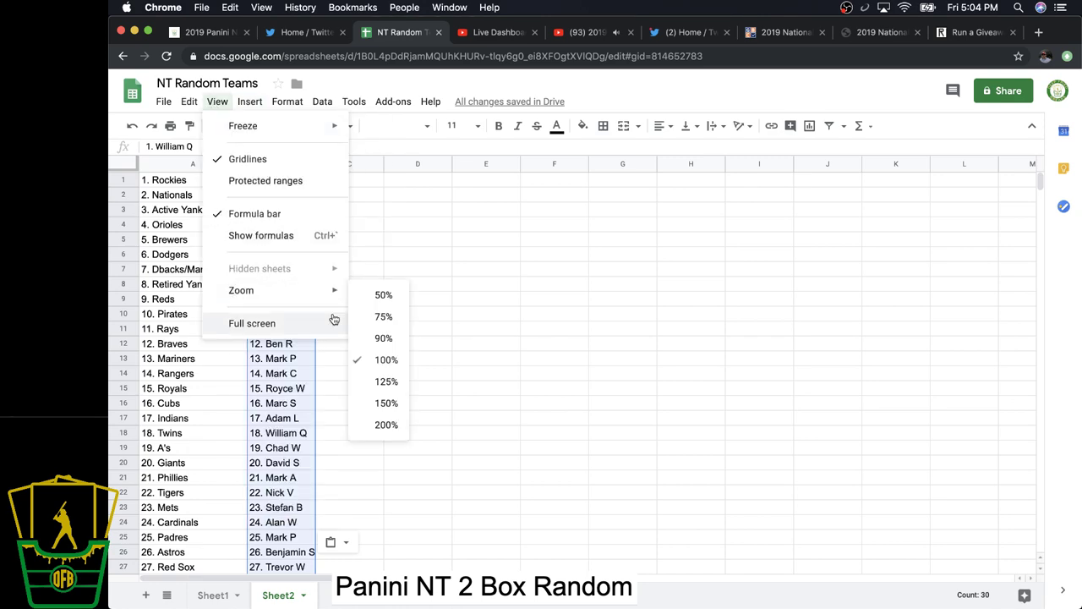
{"action": "left_click", "coordinate": [371, 316]}
{"action": "left_click", "coordinate": [217, 101]}
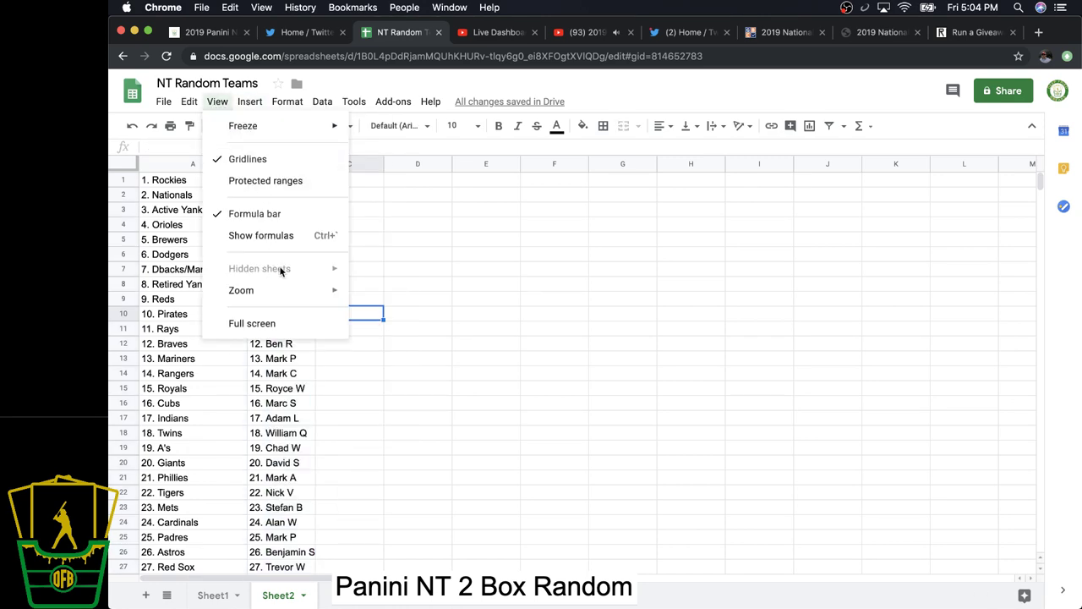
{"action": "mouse_move", "coordinate": [265, 292]}
{"action": "left_click", "coordinate": [380, 314]}
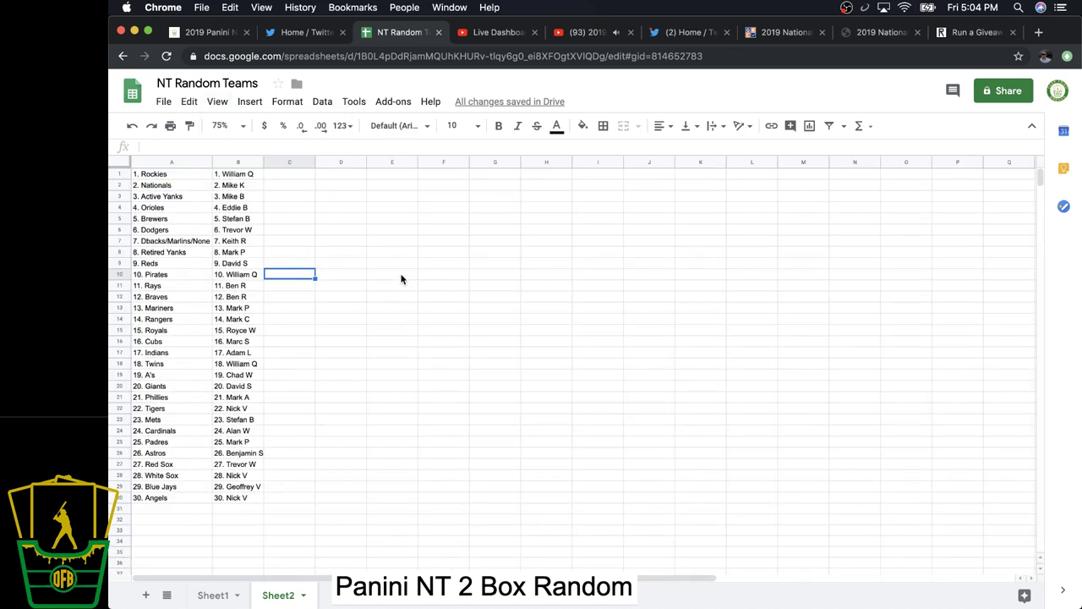
{"action": "left_click", "coordinate": [402, 277]}
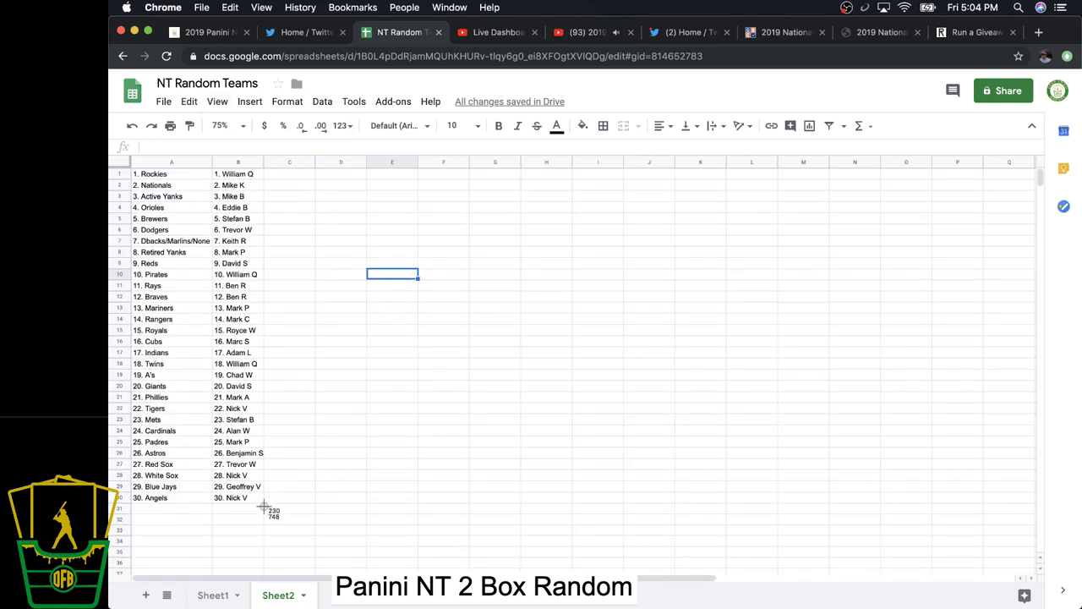
{"action": "left_click_drag", "start_coordinate": [258, 499], "coordinate": [130, 166]}
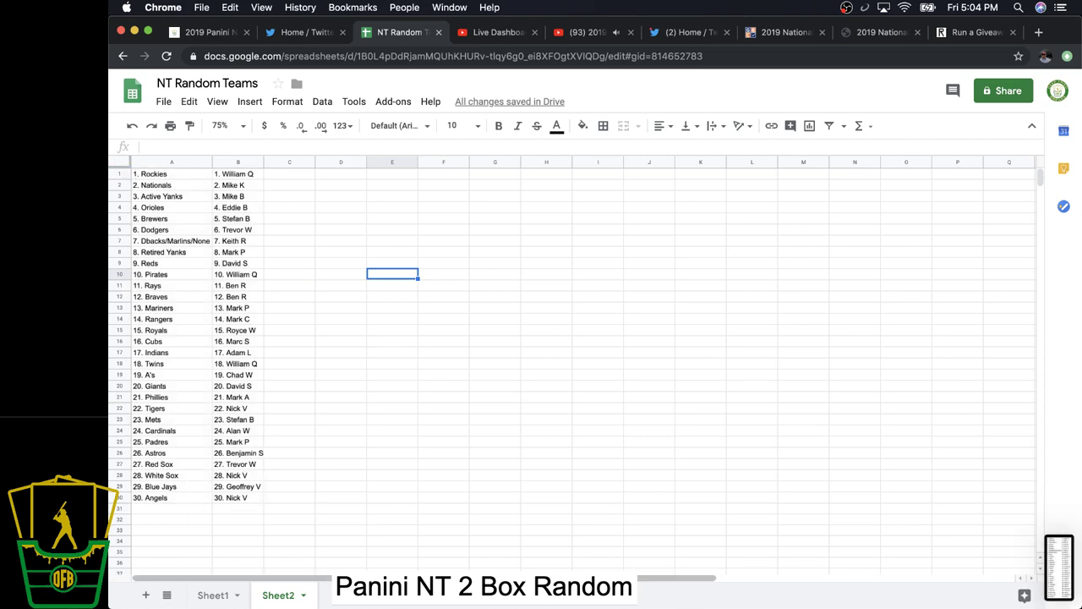
Step: Switch to OBS, add a new image source from "Screen Shot 2019-09-27 at 5.04.37 PM.png" on the Desktop, and hide the Display Capture source
{"action": "left_click", "coordinate": [565, 590]}
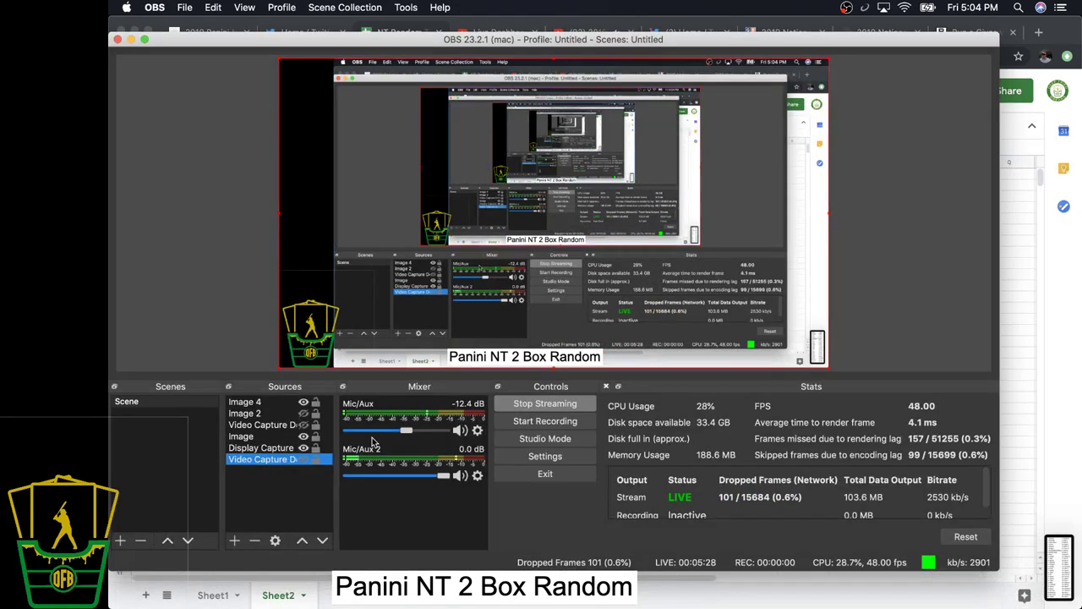
{"action": "left_click", "coordinate": [234, 540]}
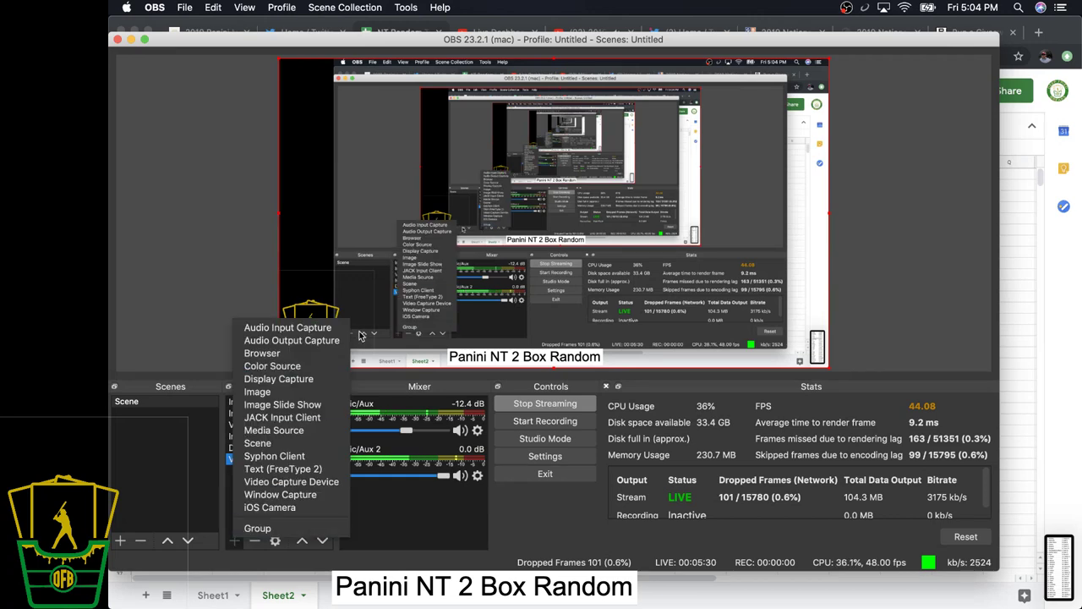
{"action": "left_click", "coordinate": [323, 399]}
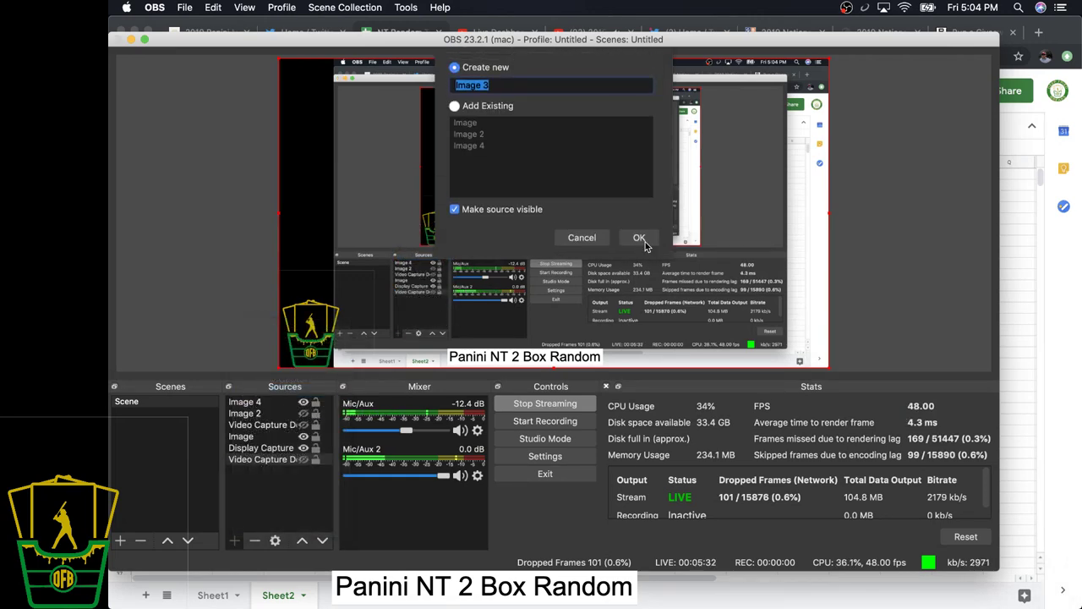
{"action": "key", "text": "Return"}
{"action": "left_click", "coordinate": [748, 361]}
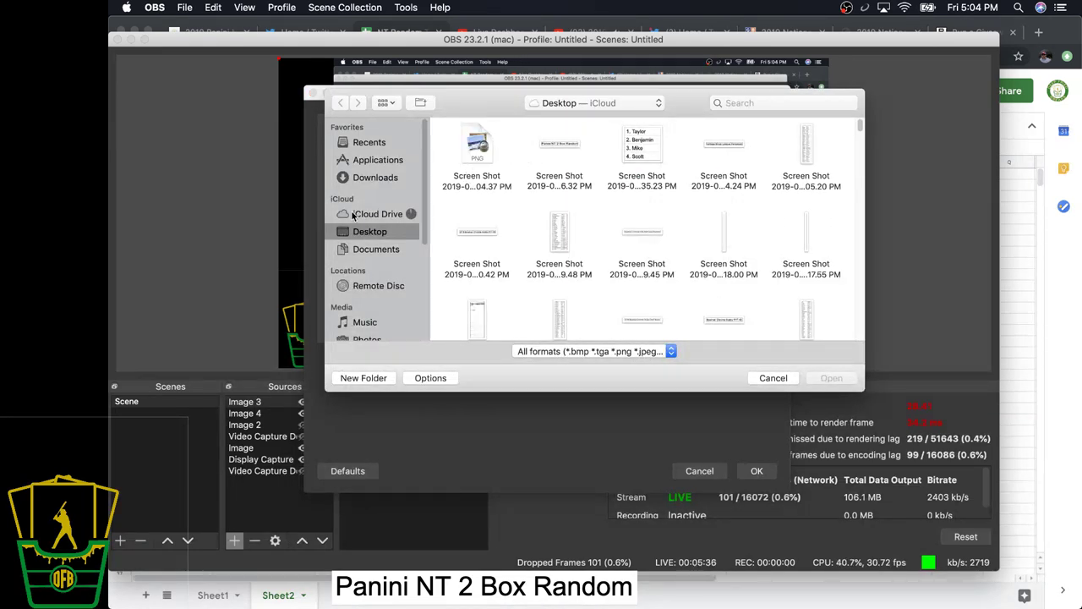
{"action": "double_click", "coordinate": [477, 152]}
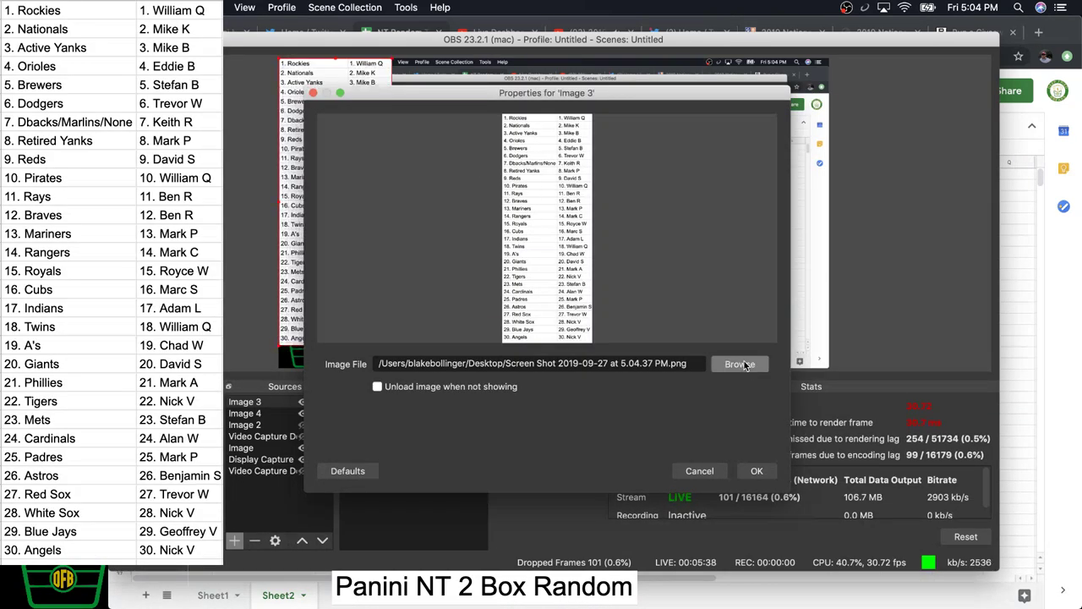
{"action": "left_click", "coordinate": [757, 470]}
{"action": "left_click", "coordinate": [302, 461]}
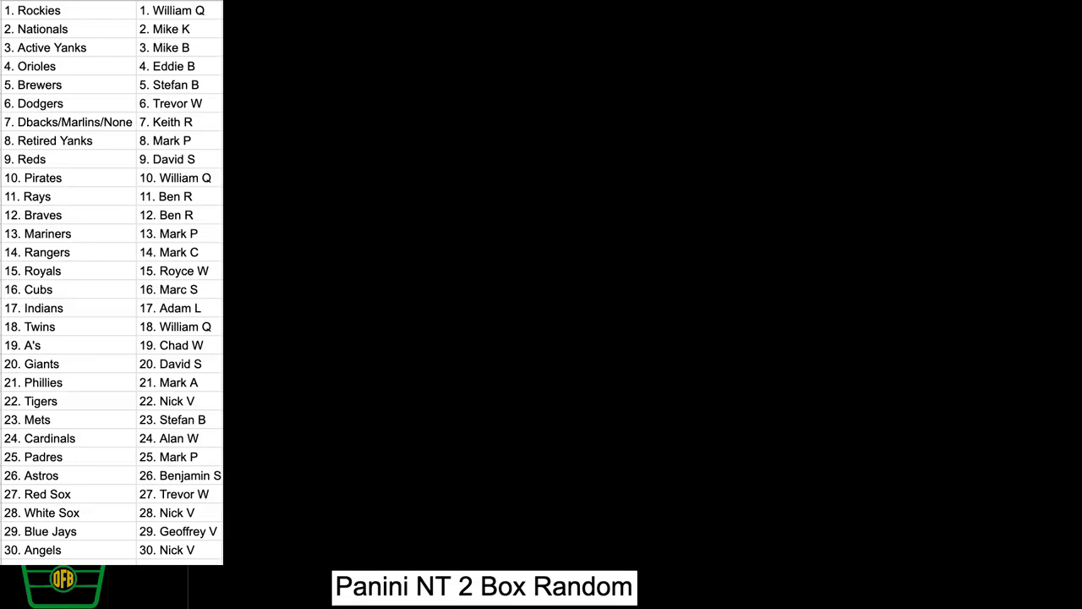